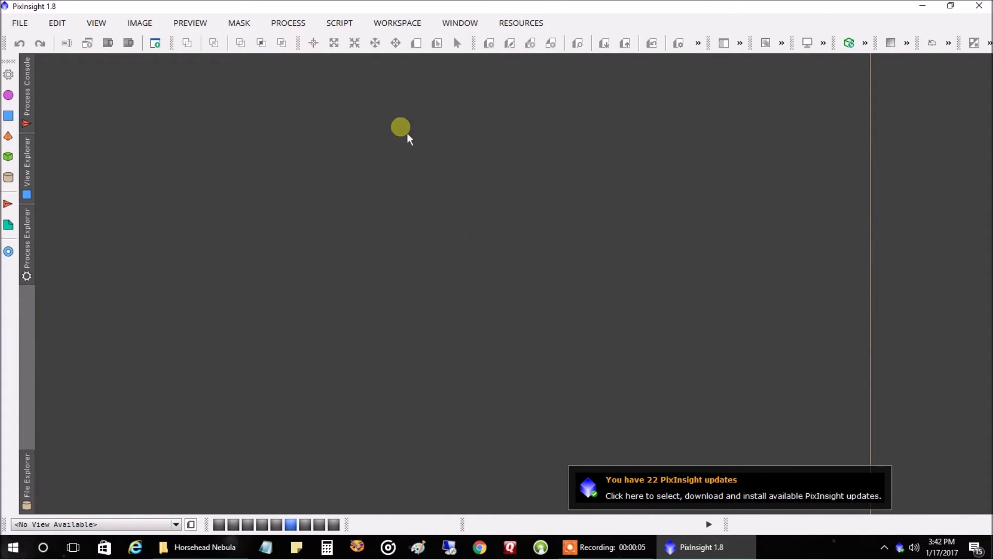
- Open the Blink process and place its window in the upper part of the workspace
click(303, 24)
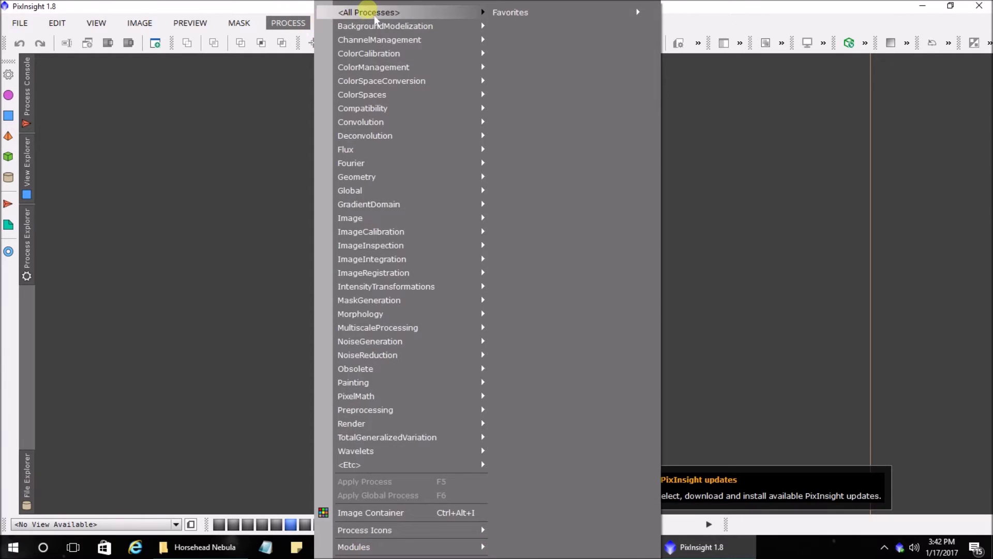
mouse_move(454, 15)
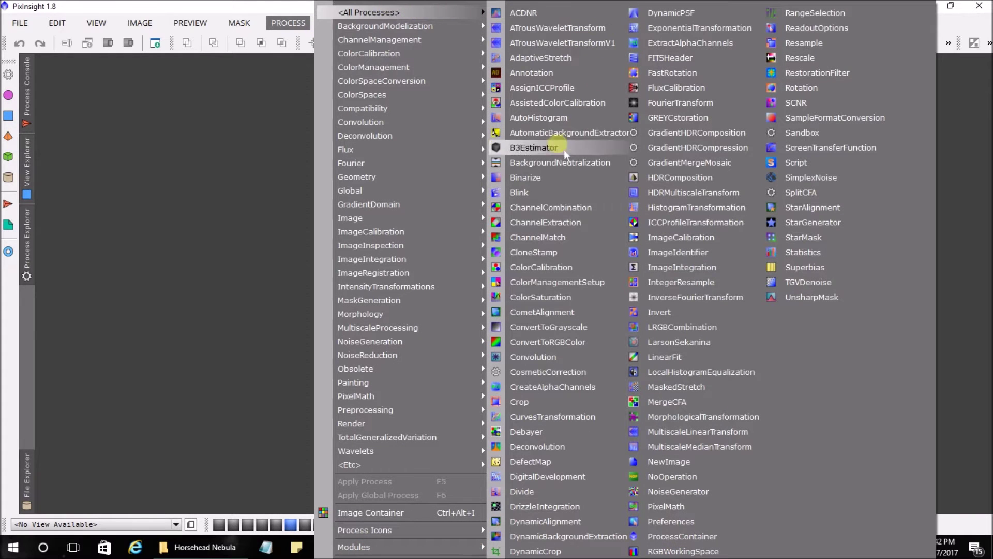
click(519, 192)
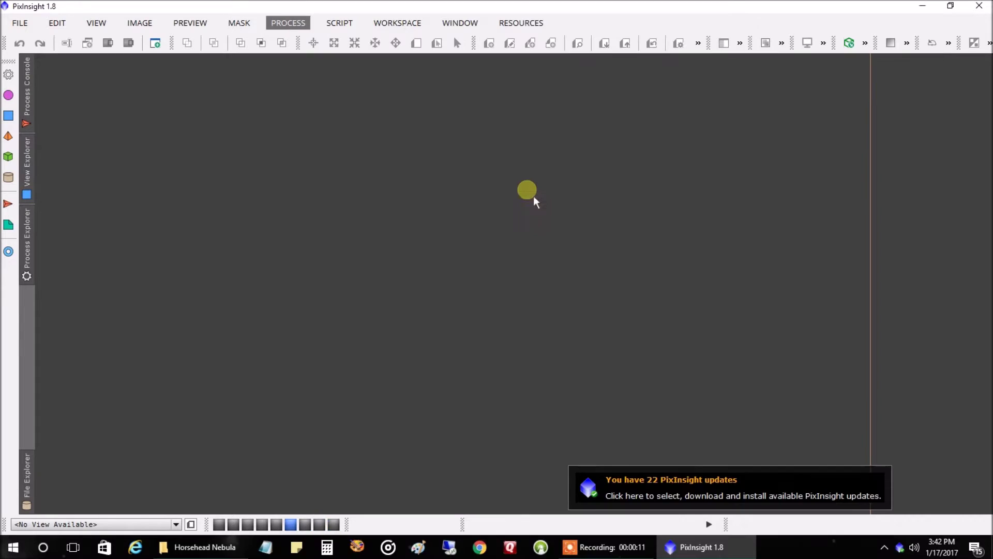
drag(560, 207, 432, 110)
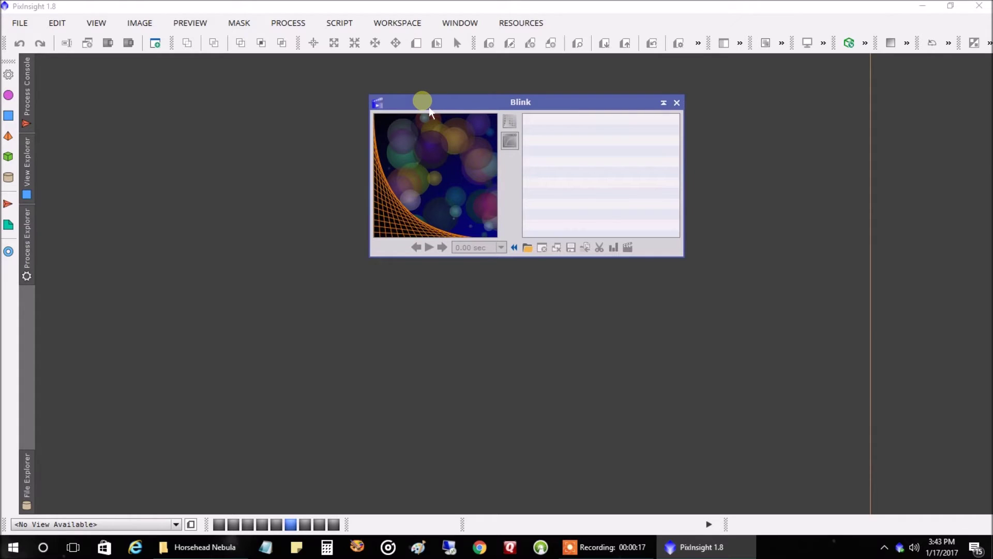
drag(429, 110, 406, 99)
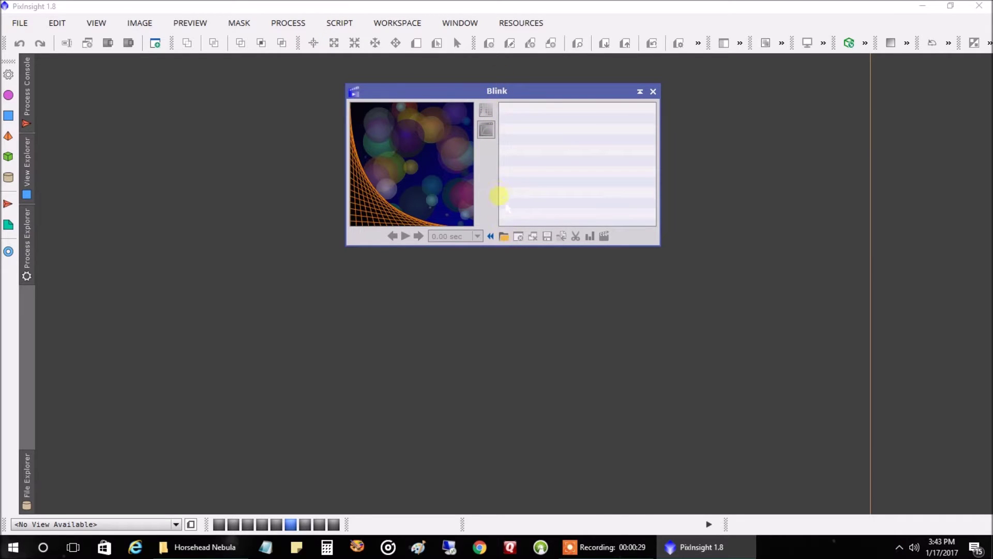
- Start adding images to Blink and browse to the Horsehead Nebula folder inside Astrophotography
click(504, 236)
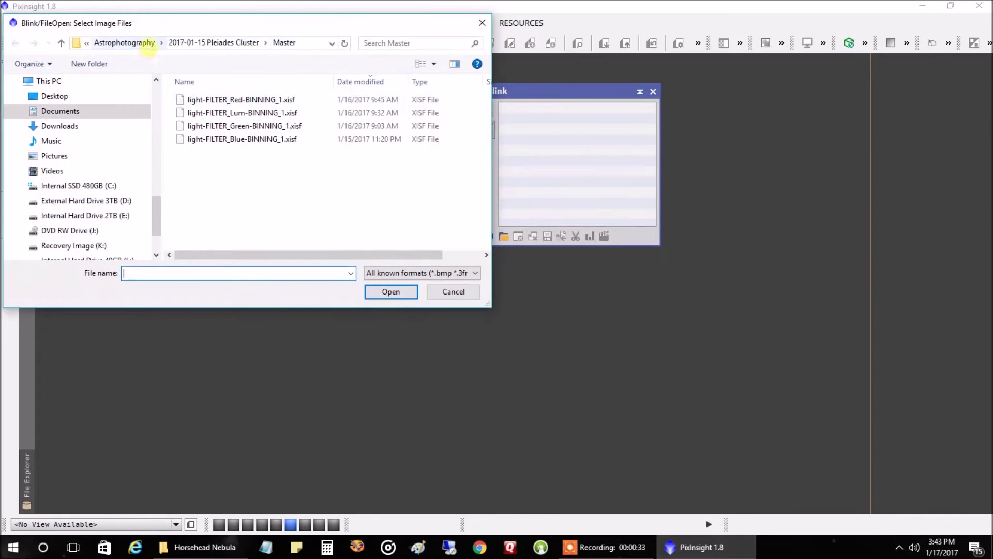
click(147, 47)
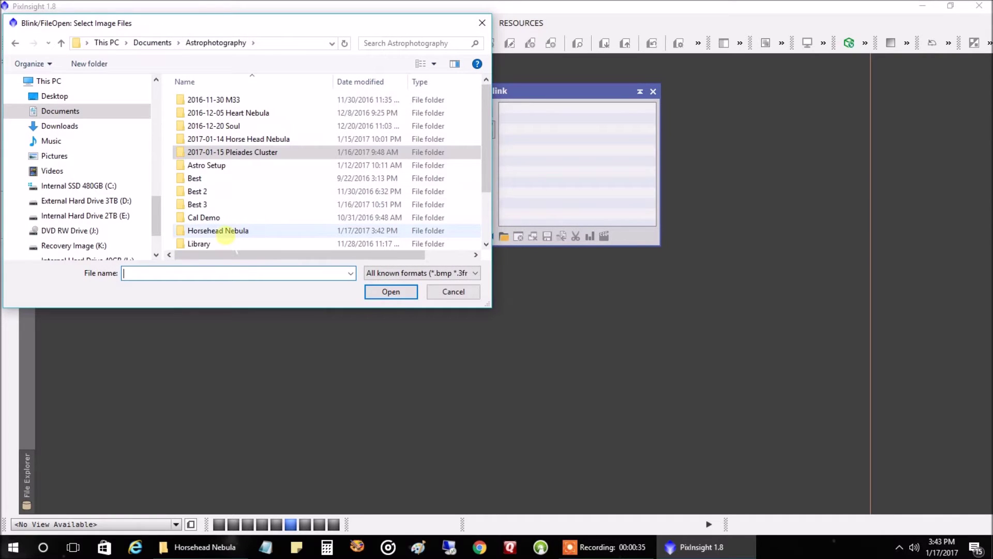
click(222, 233)
double_click(223, 233)
scroll(227, 129, down, 3)
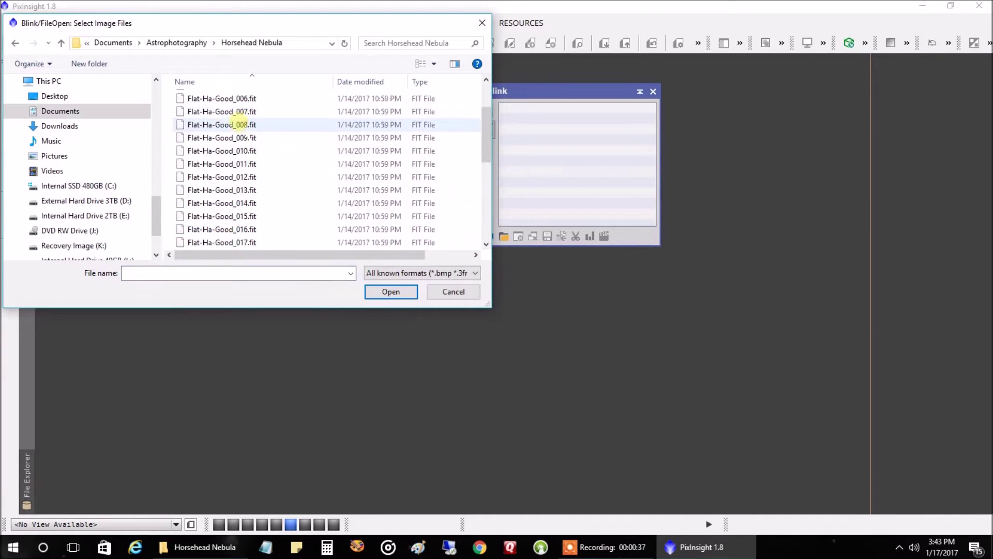
- Load the light frames Light-Ha_001.fit through Light-Ha_013.fit into Blink
scroll(232, 155, down, 2)
click(228, 178)
key(Up)
key(Down)
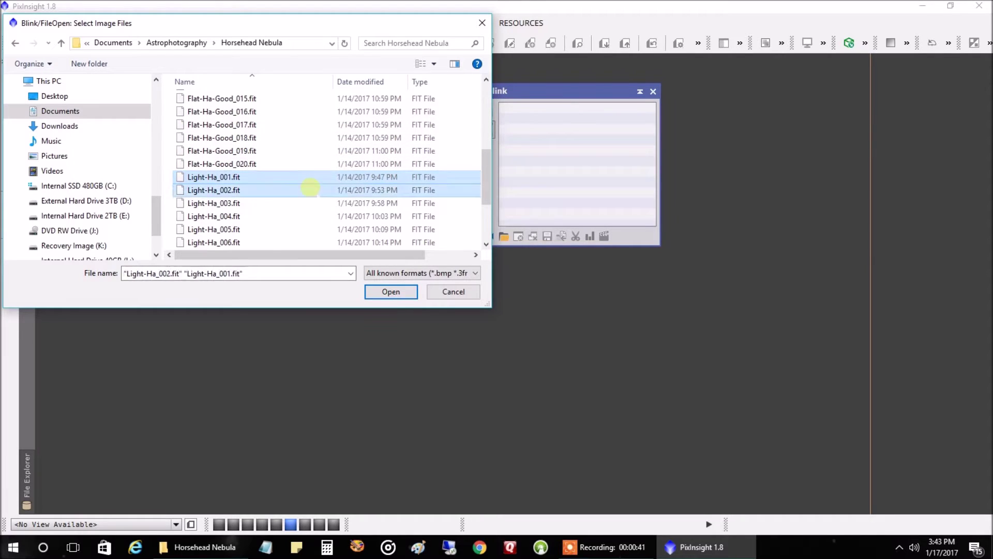
key(shift+Down)
key(shift+Down)
key(shift+Down)
key(shift+Down)
key(shift+Down)
key(shift+Down)
key(shift+Down)
key(shift+Down)
key(shift+Down)
key(shift+Down)
key(shift+Down)
key(shift+Down)
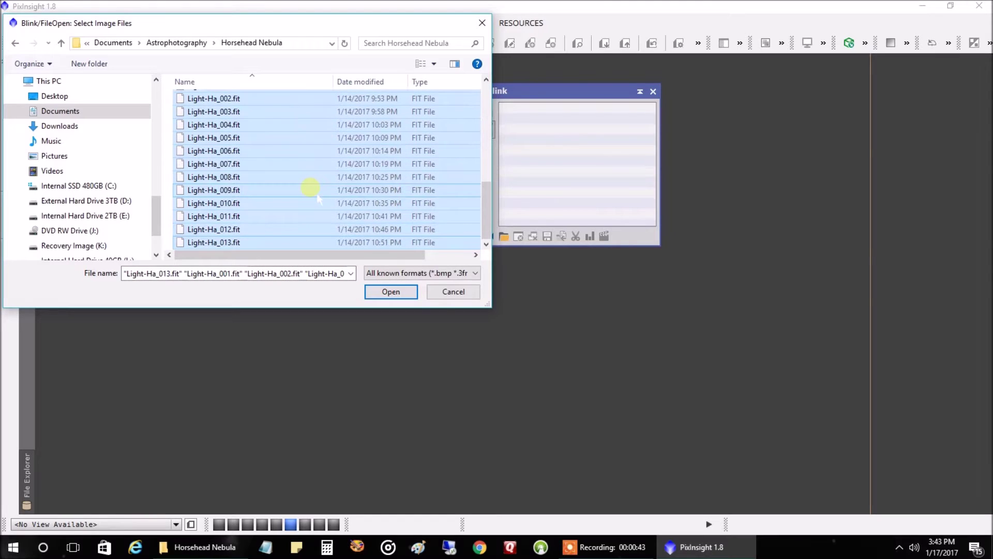
key(Return)
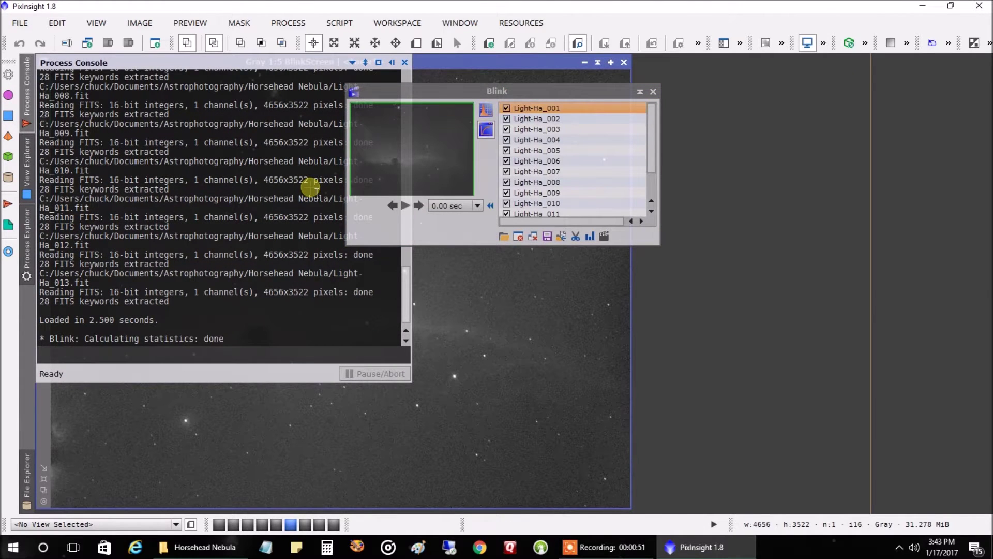
- Move Blink clear of the image's center, select all light frames and apply the automatic histogram stretch to them
drag(479, 93, 640, 99)
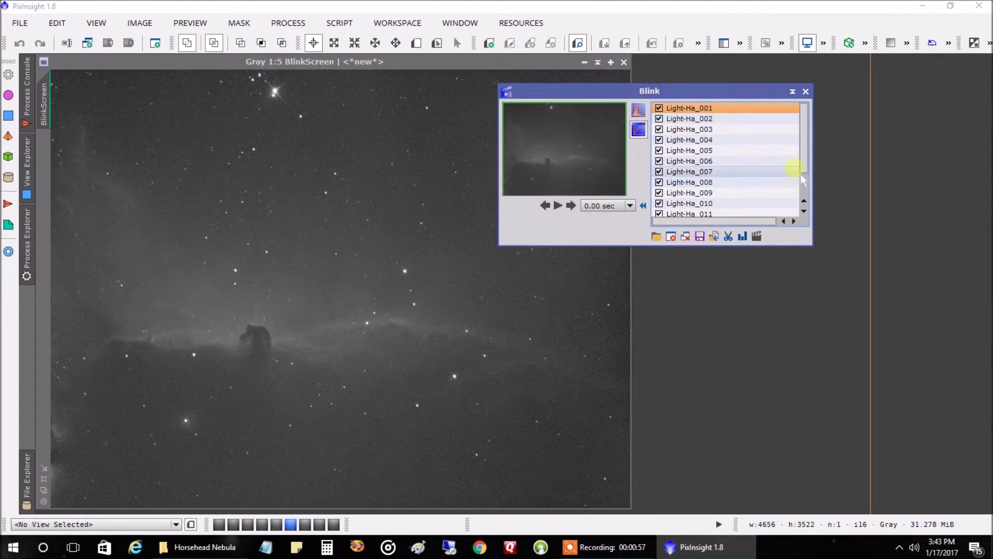
scroll(806, 170, down, 1)
shift+click(737, 204)
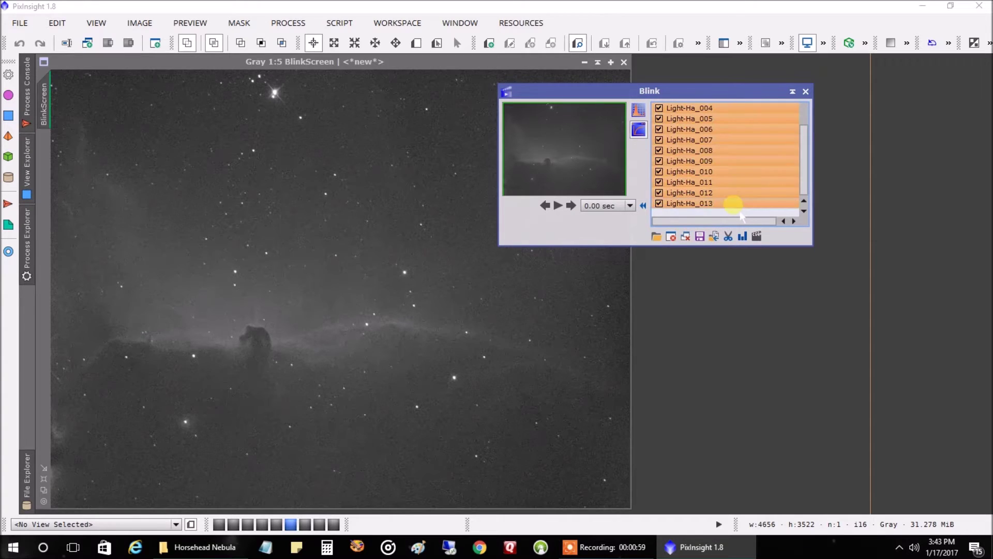
scroll(805, 176, up, 1)
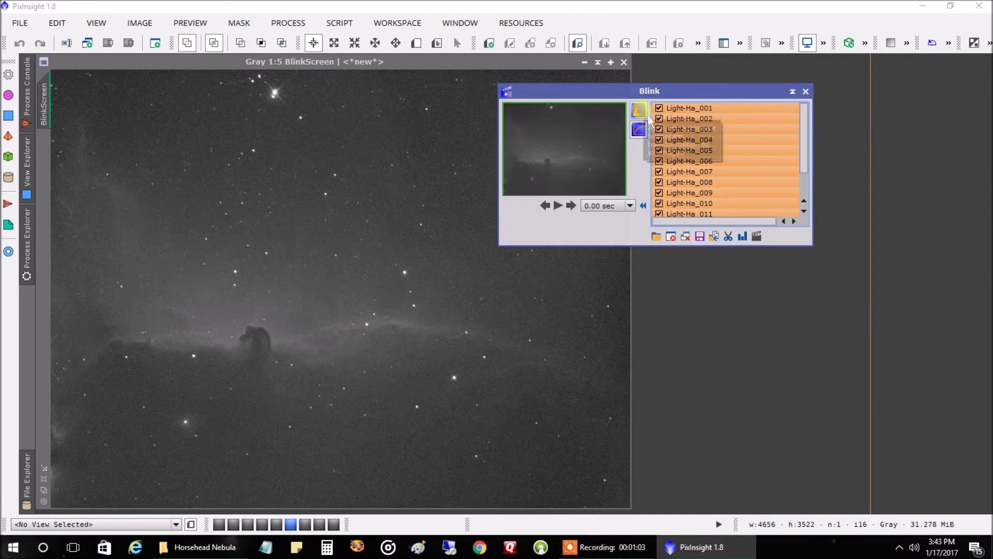
click(648, 115)
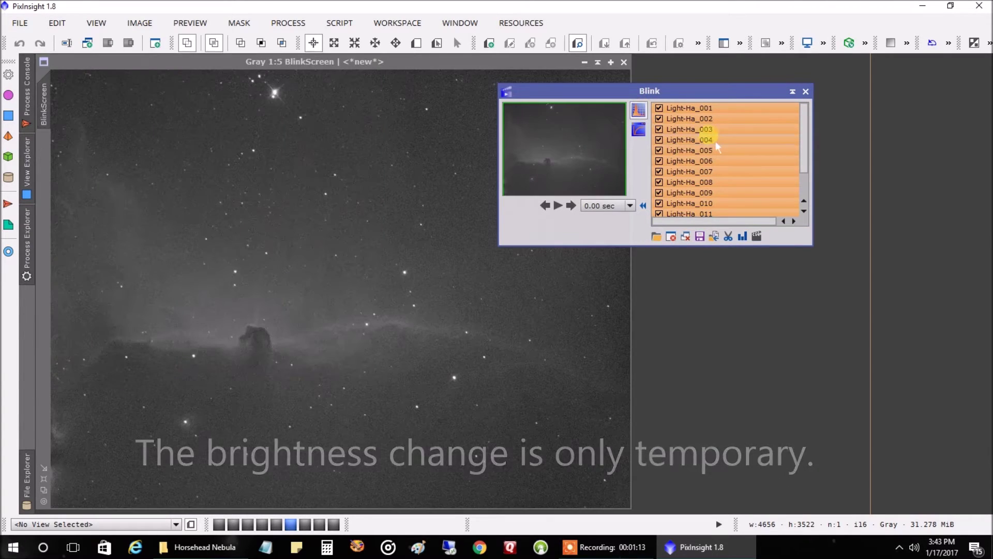
- Inspect the light frames one by one from Light-Ha_001 to Light-Ha_013, comparing them for image defects
click(720, 109)
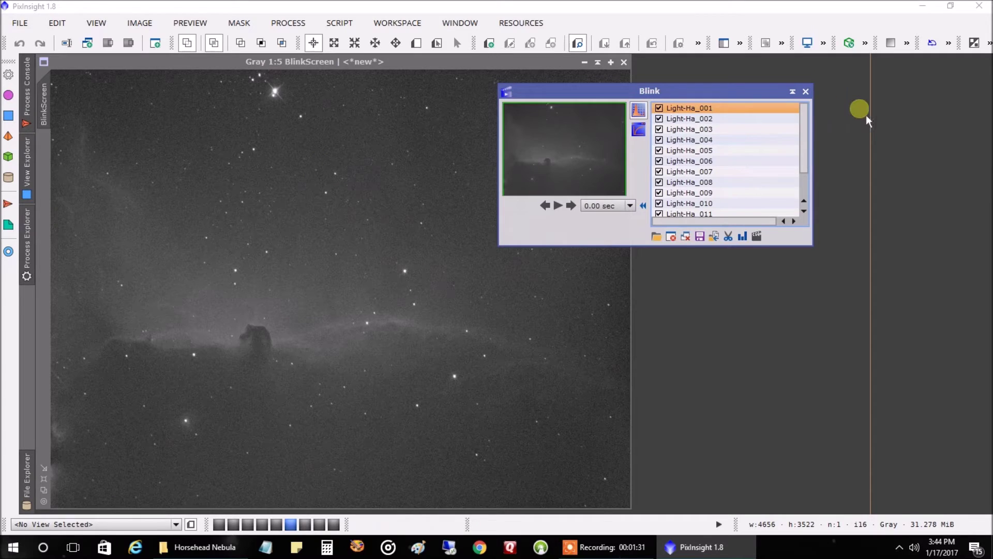
key(Down)
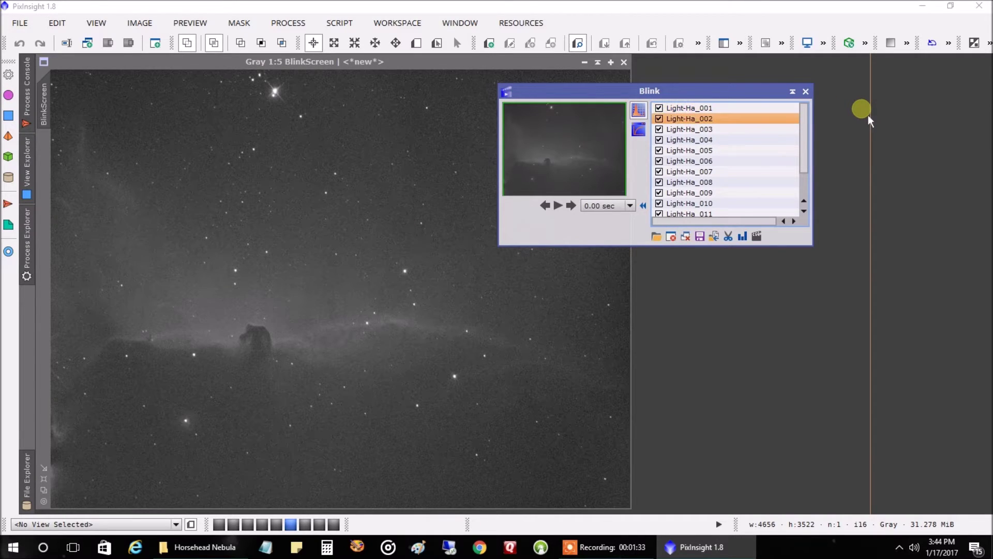
key(Down)
key(Down)
key(Down)
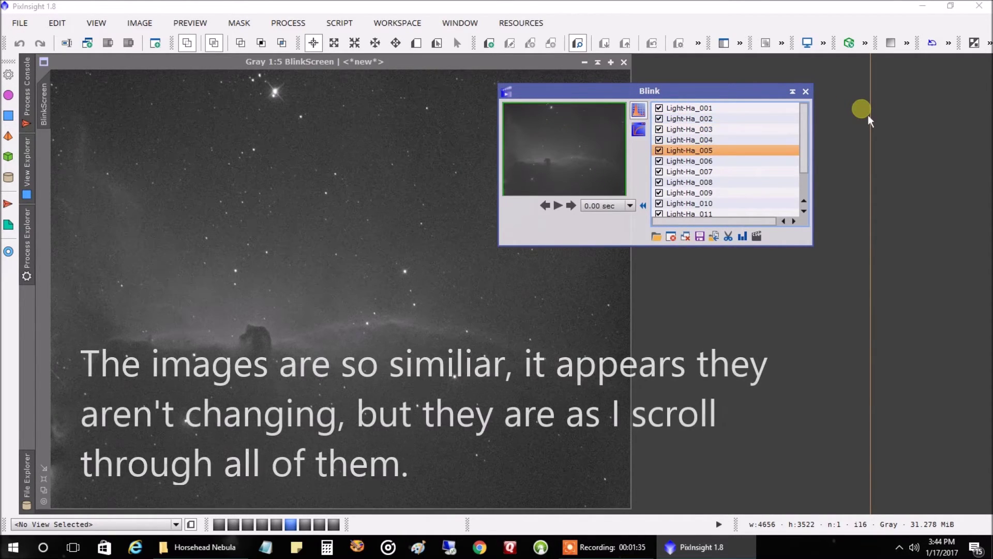
key(Down)
key(Down)
key(Down)
key(Down)
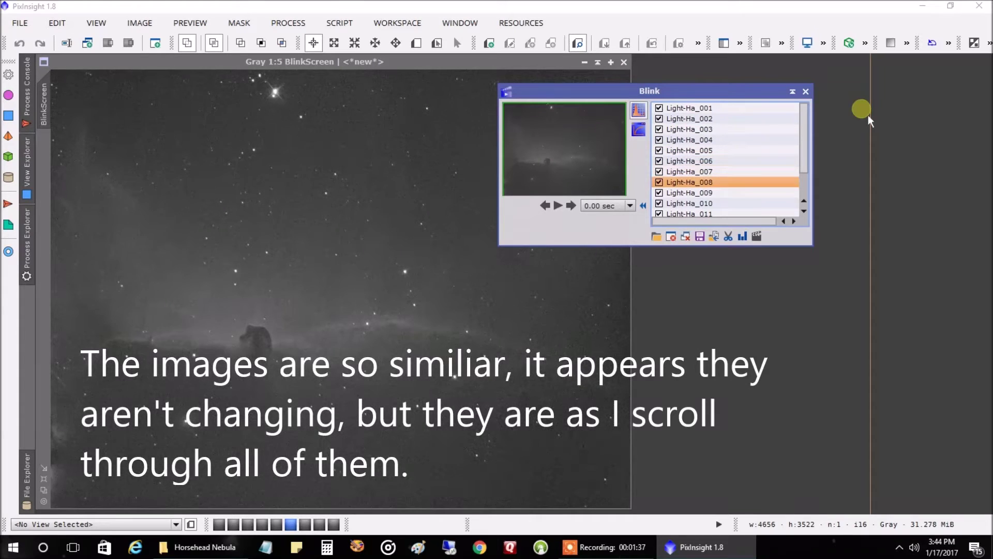
key(Down)
key(Down)
key(Down)
key(Down)
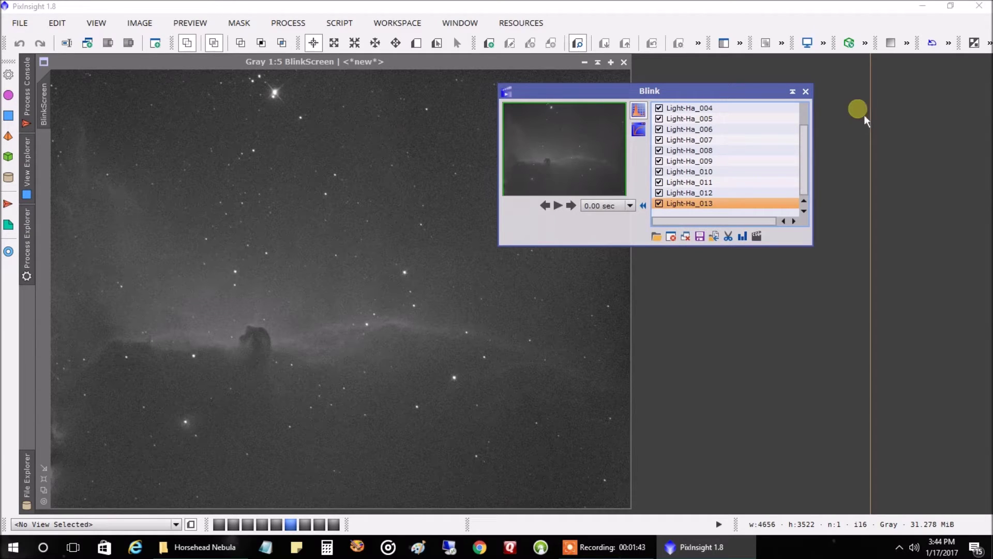
- View Light-Ha_009, return to Light-Ha_001 and run through the whole series again to check the frames
click(714, 161)
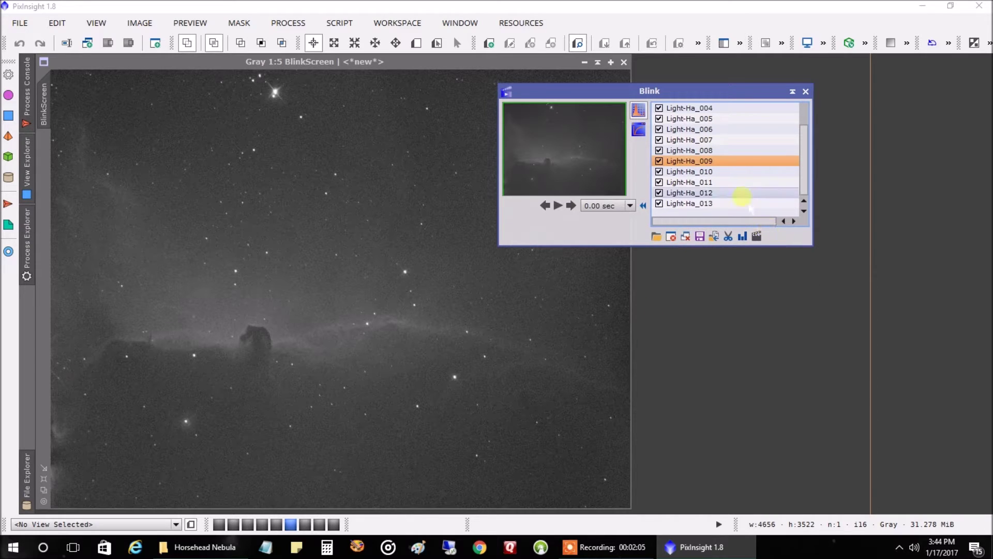
drag(804, 158, 806, 140)
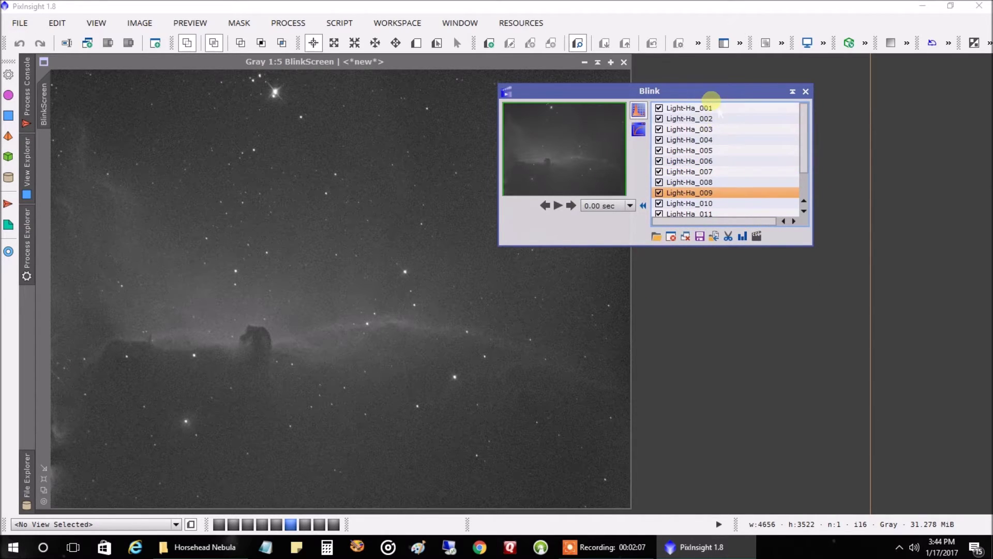
click(716, 108)
key(Down)
key(Down)
key(Down)
key(Down)
key(Down)
key(Down)
key(Down)
key(Down)
key(Down)
key(Down)
key(Down)
key(Down)
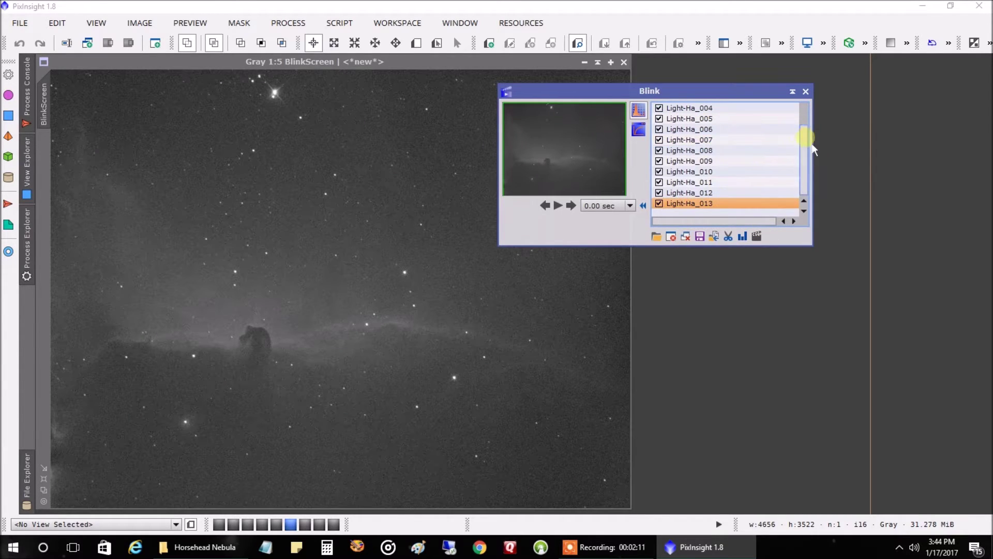
- Move all the light frames into a new folder named Good inside the Horsehead Nebula folder, and close Blink
drag(805, 144, 809, 122)
key(ctrl+a)
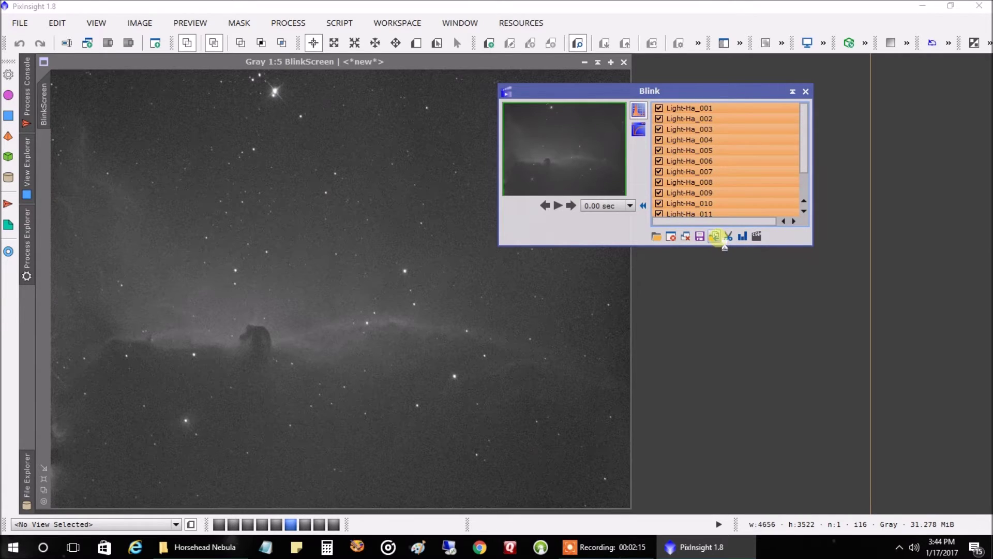
click(727, 237)
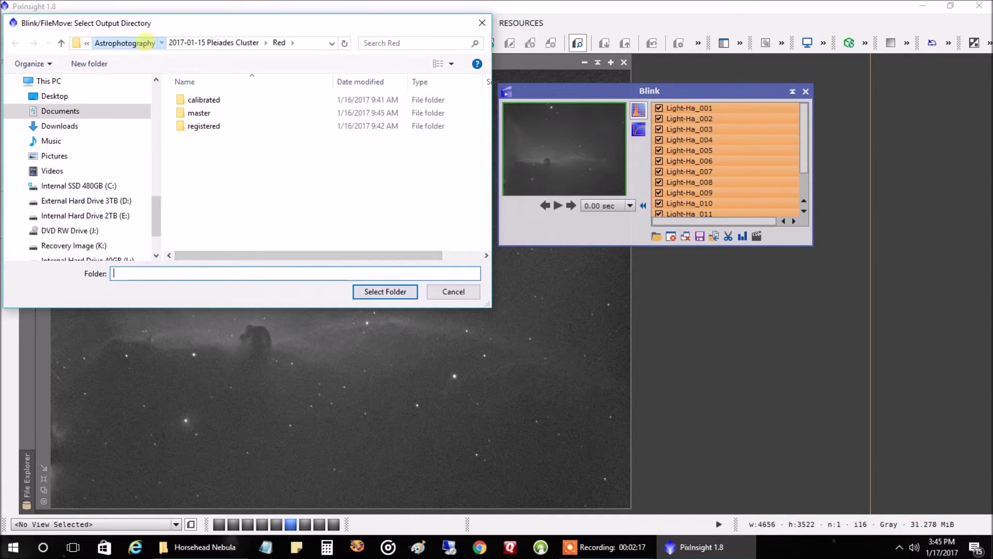
click(144, 43)
double_click(218, 204)
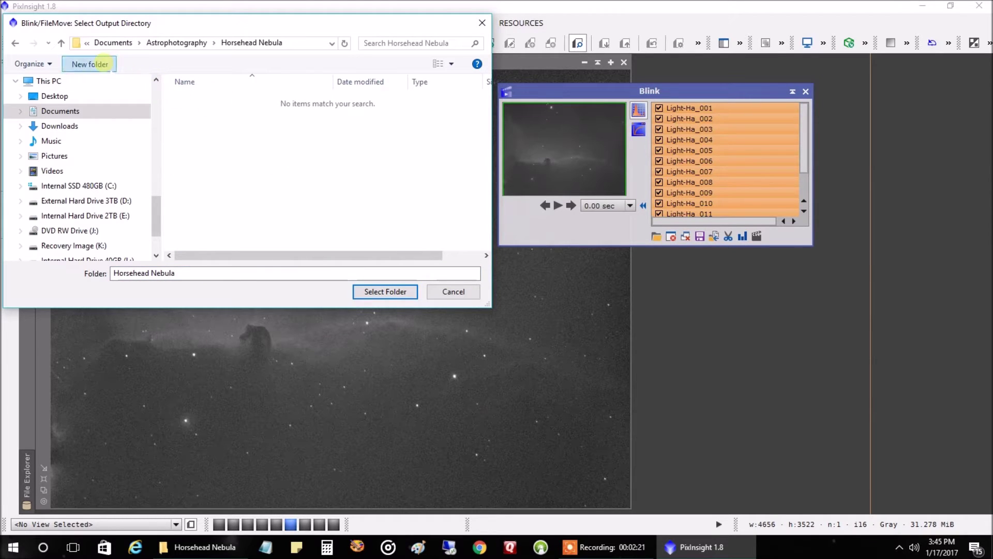
click(92, 64)
text(Good)
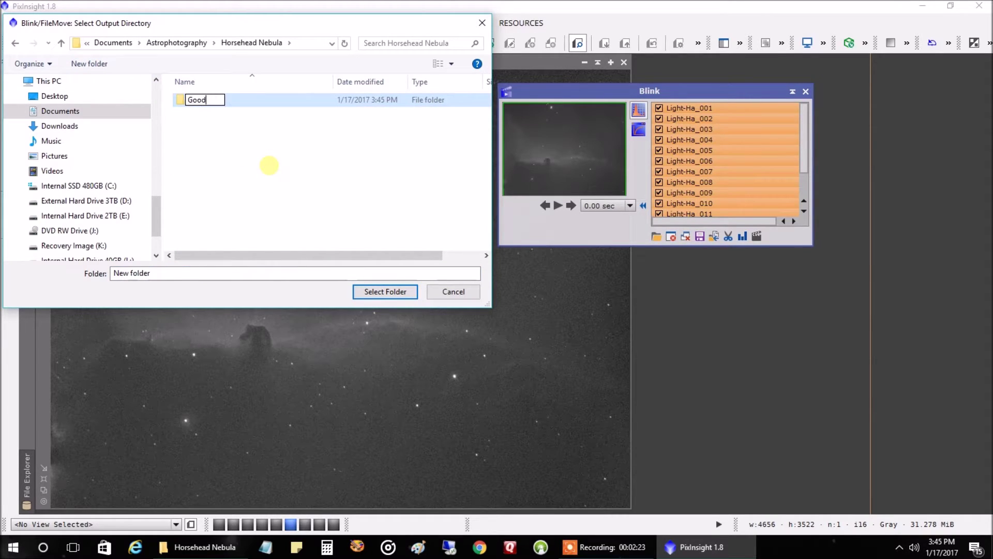
key(Return)
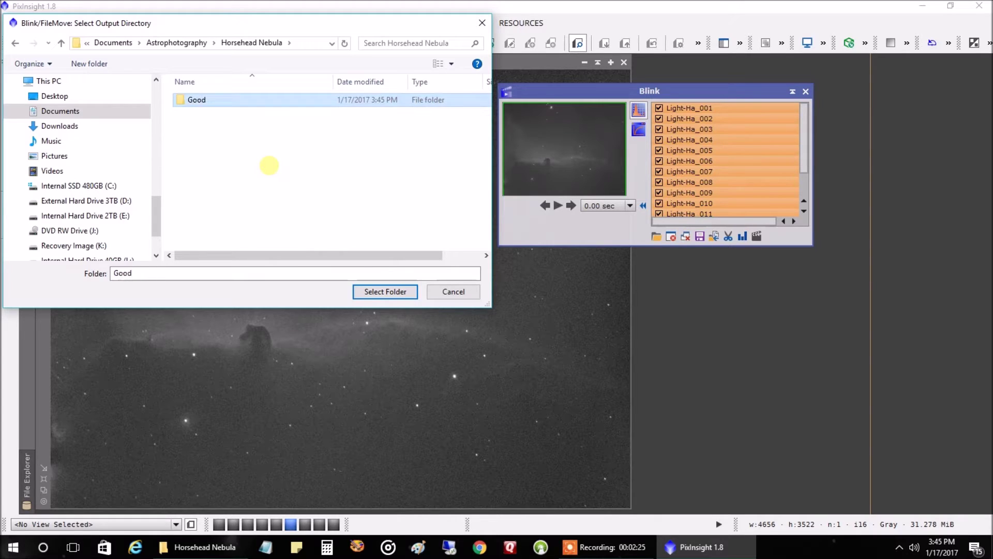
key(Return)
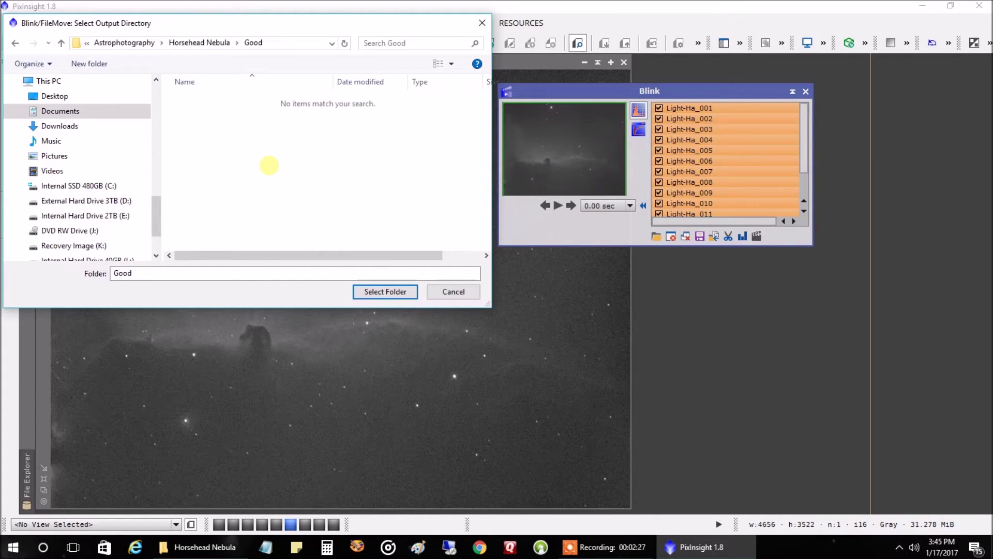
click(384, 291)
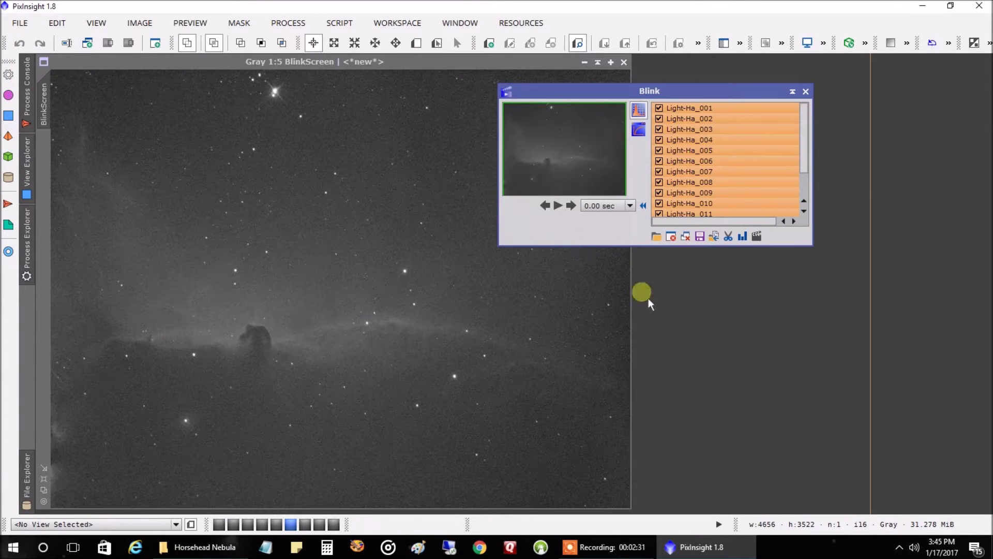
click(805, 92)
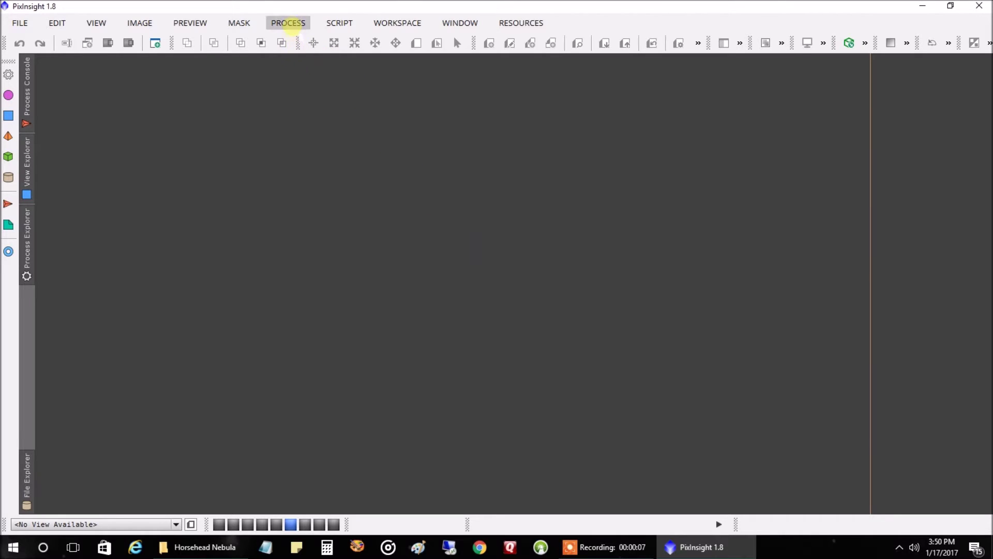
- Open the BatchPreprocessing script for calibrating and aligning the frames
click(341, 24)
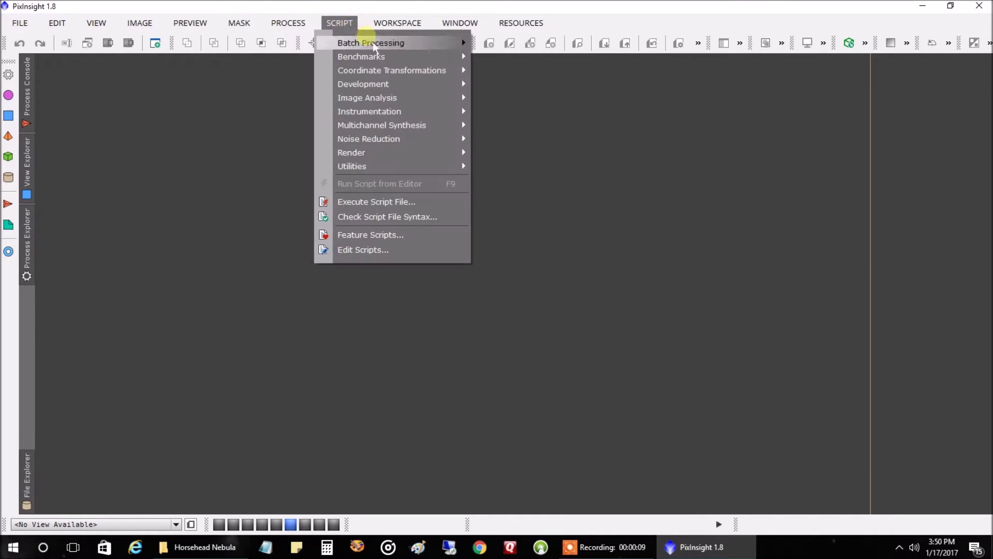
mouse_move(368, 43)
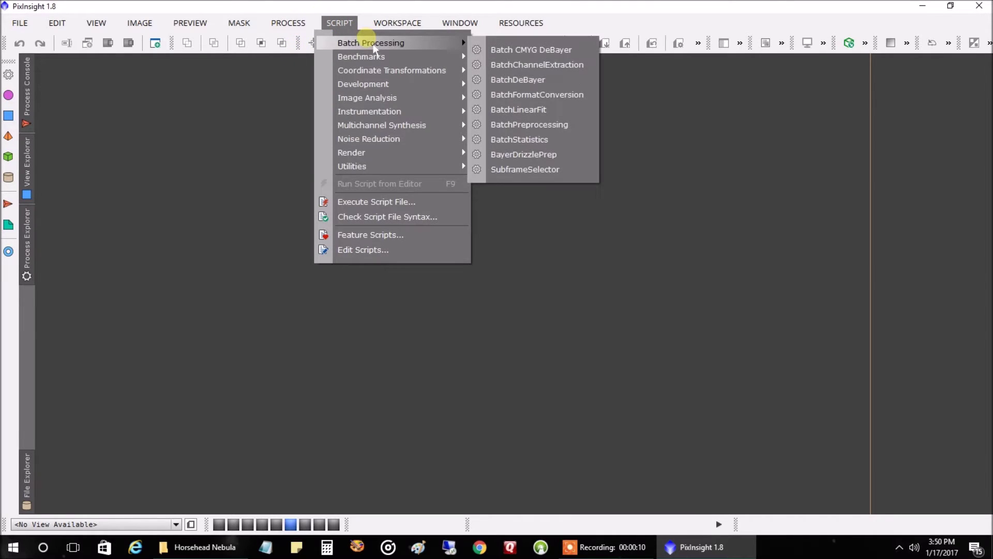
click(530, 124)
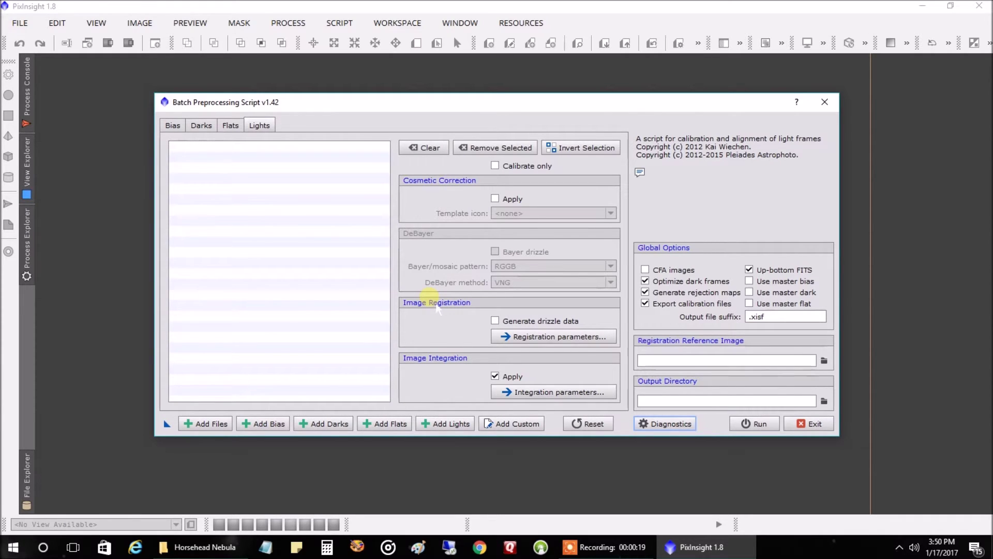
- Load all bias .fit files from the Library's Bias folder, Bias_001.fit through Bias-1_026-1.fit, as custom frames, leaving out the MasterOffset TIFF
click(524, 427)
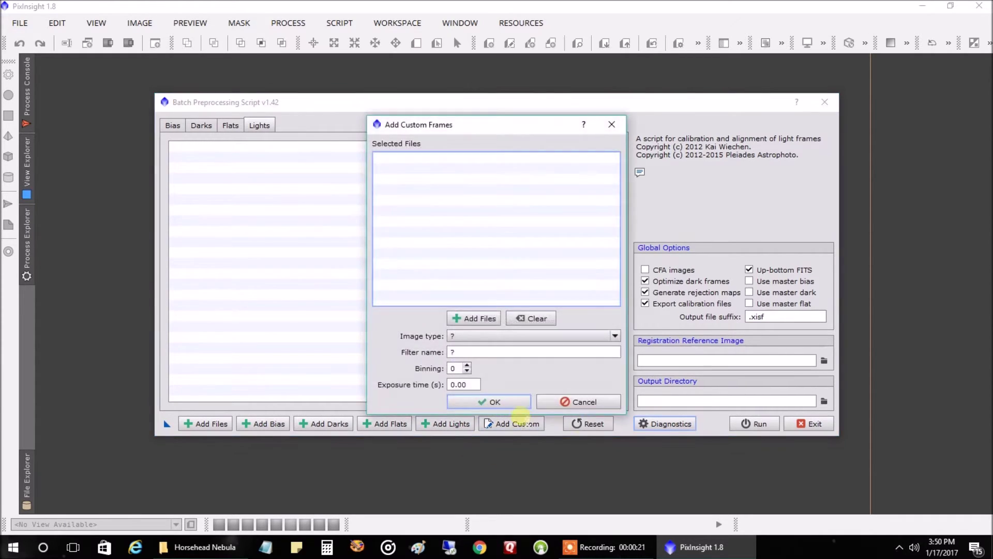
click(473, 318)
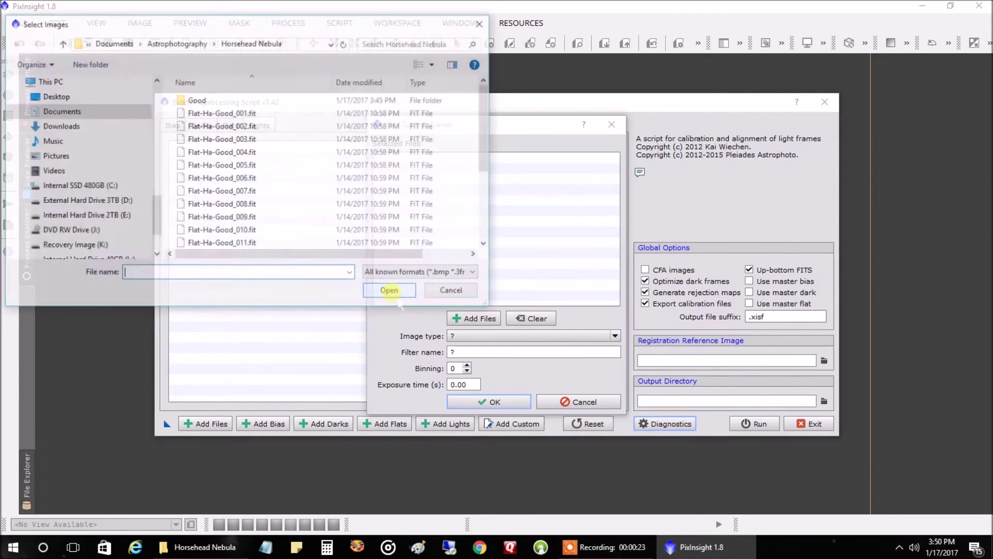
click(174, 41)
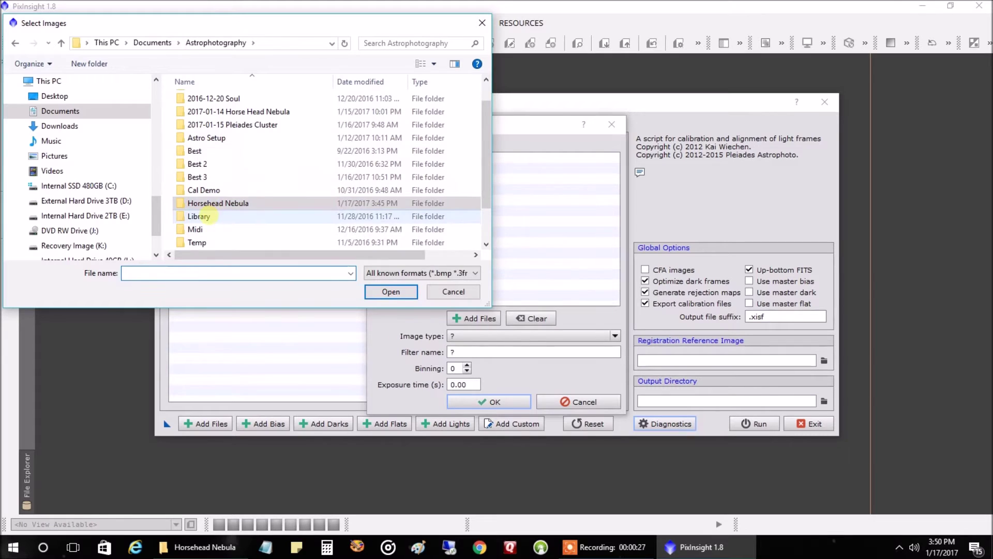
double_click(202, 216)
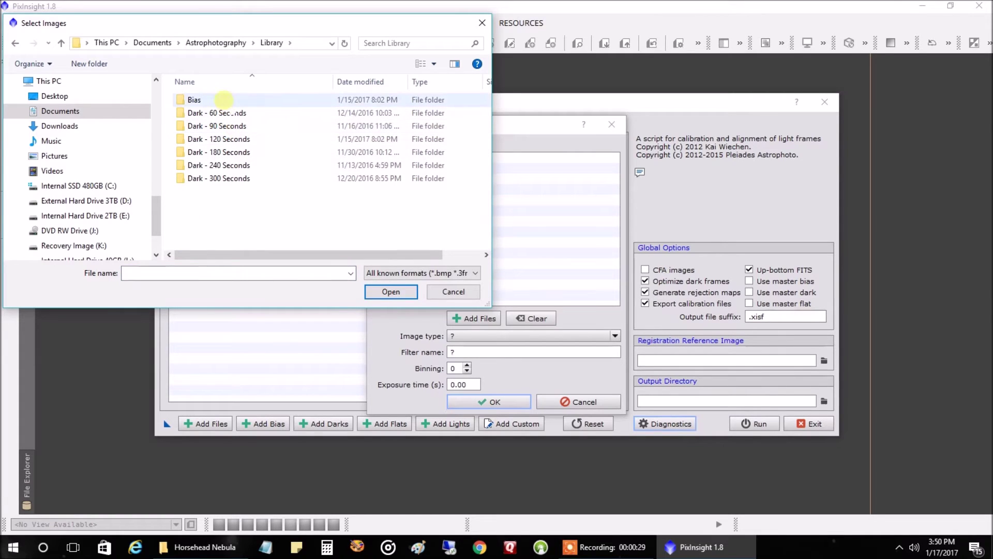
double_click(224, 99)
click(210, 101)
scroll(339, 207, down, 8)
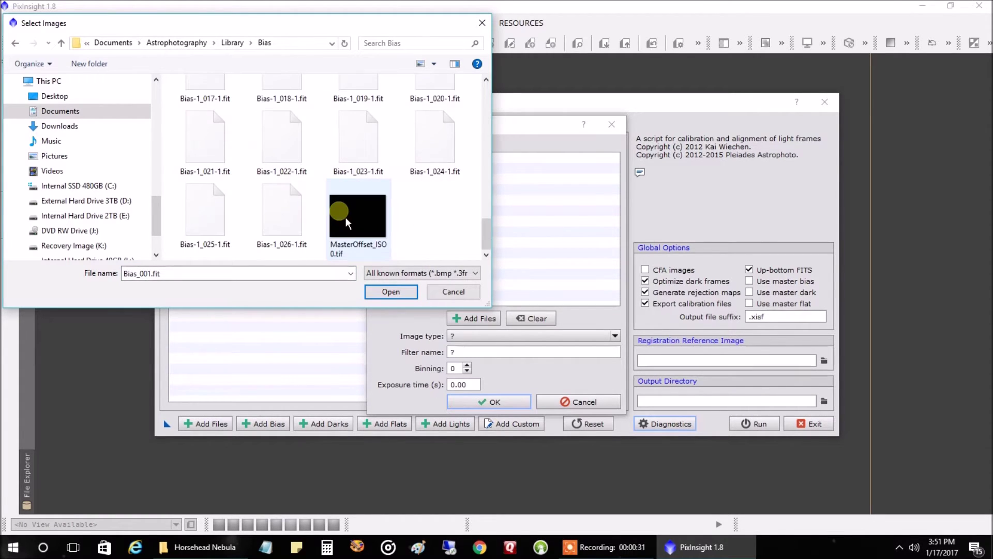
shift+click(286, 226)
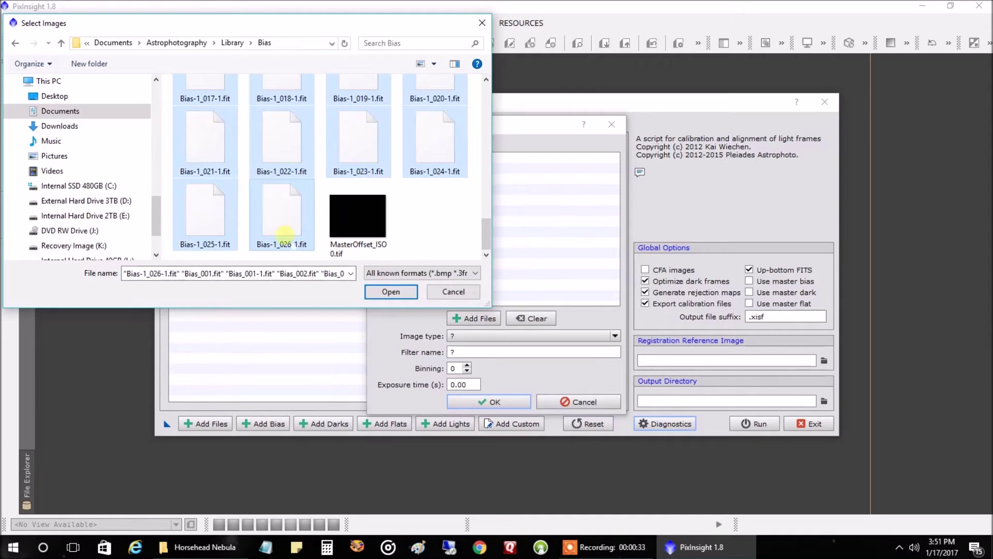
click(391, 293)
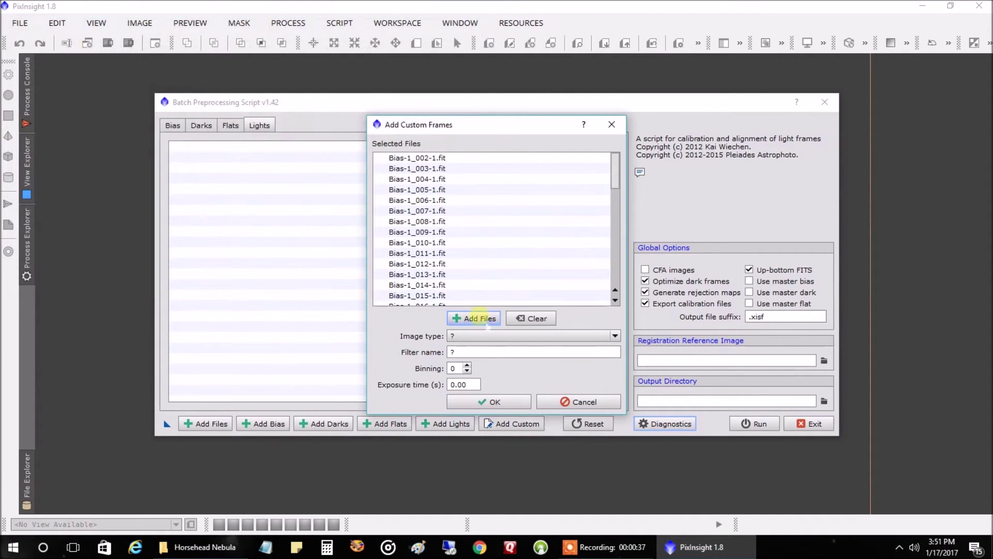
- Set the image type to Bias frame and the filter name to Bias, add the frames and look through the bias list
click(463, 336)
click(458, 346)
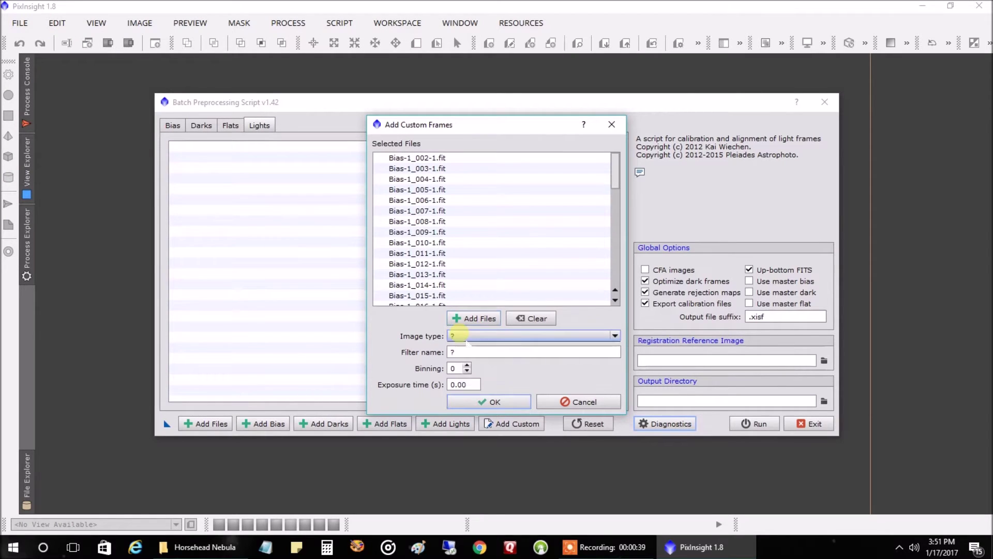
click(463, 337)
click(465, 356)
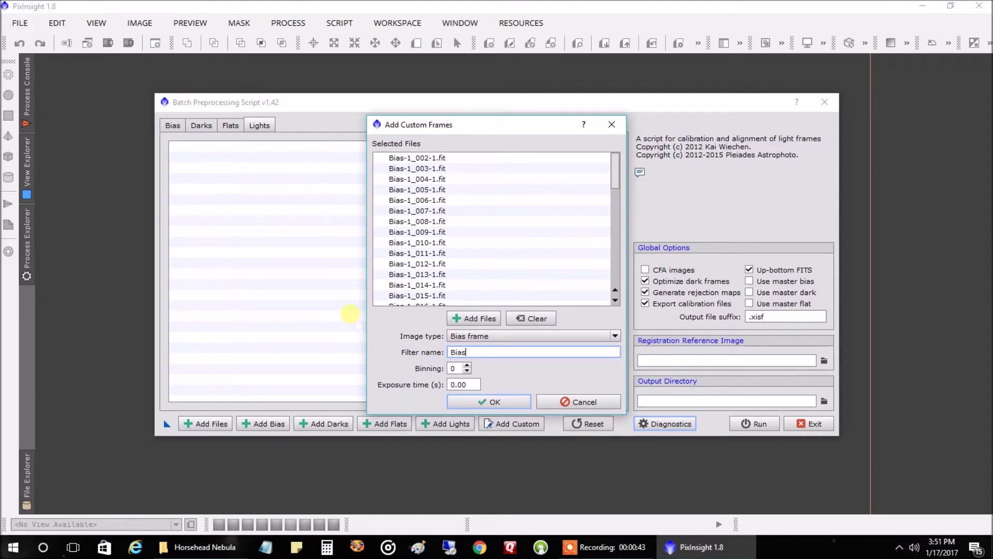
click(483, 406)
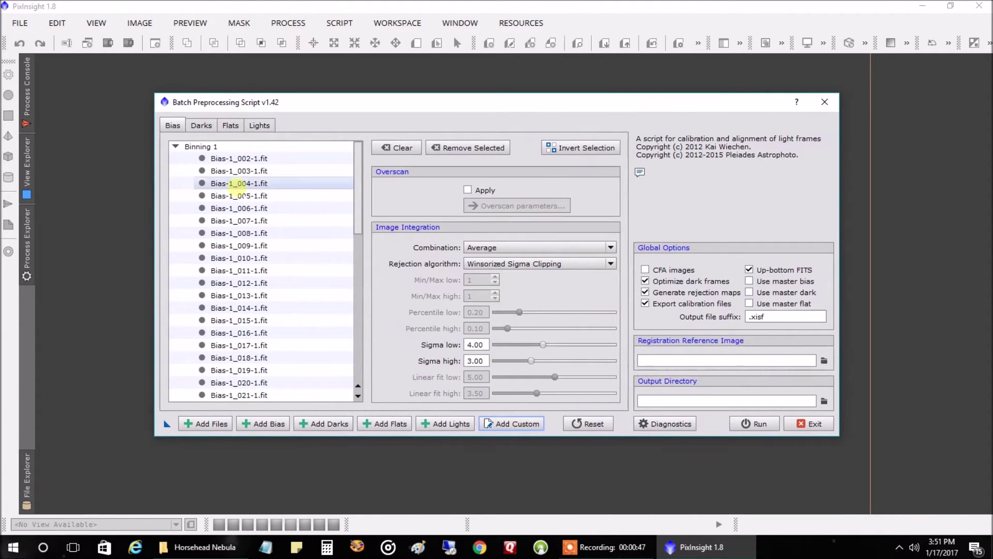
scroll(242, 208, down, 6)
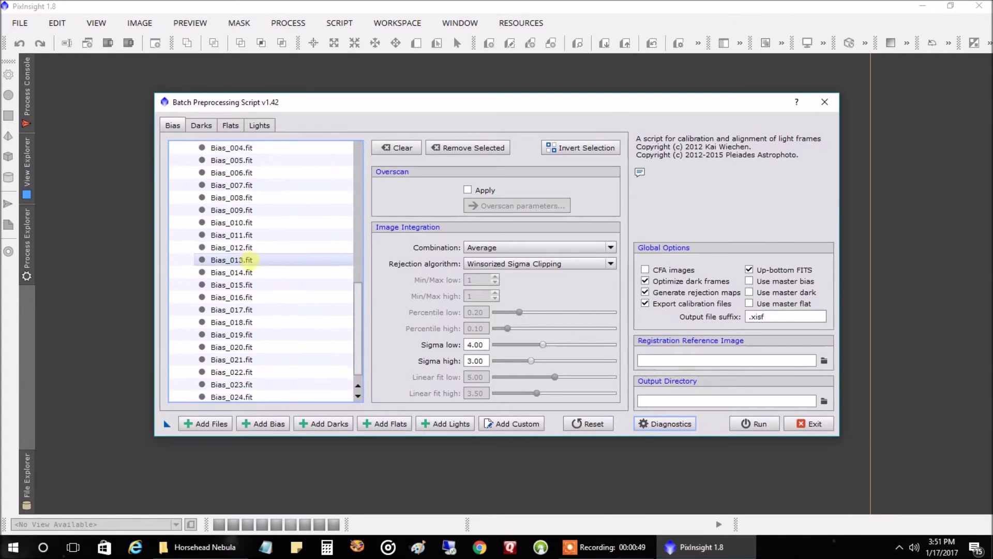
scroll(254, 272, up, 6)
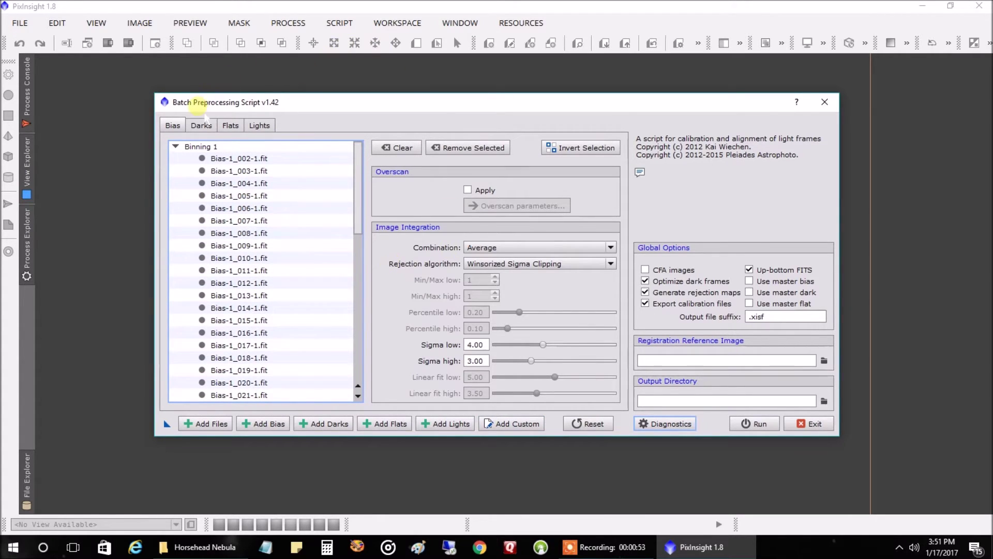
- Load all dark .fit files from the Library's Dark - 300 Seconds folder as custom frames, leaving out the MasterDark TIFF
click(529, 428)
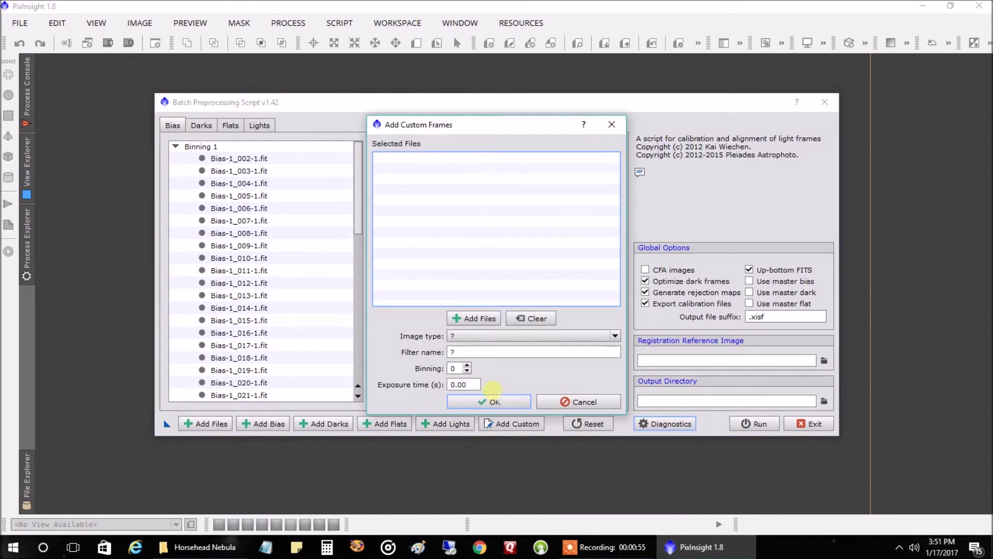
click(476, 319)
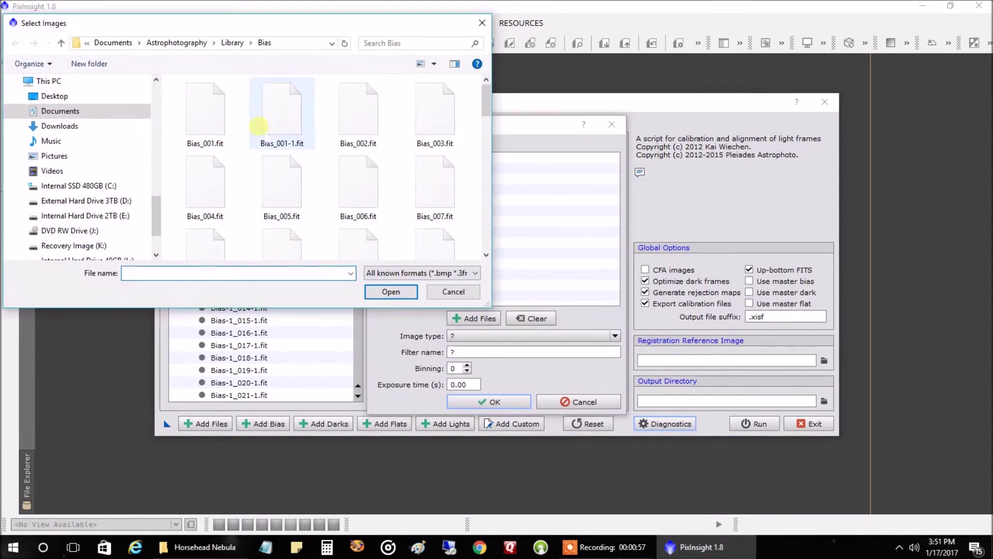
click(271, 42)
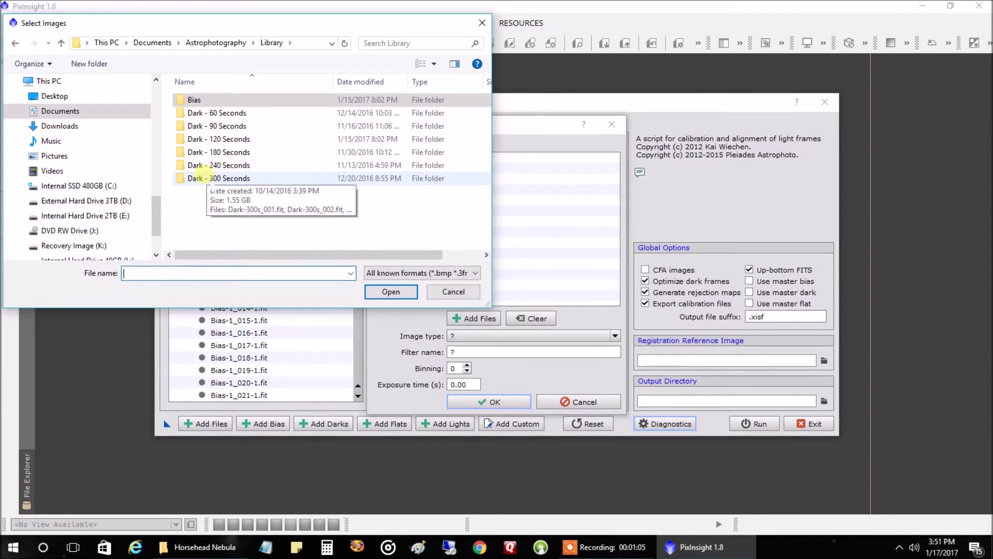
double_click(205, 176)
click(210, 112)
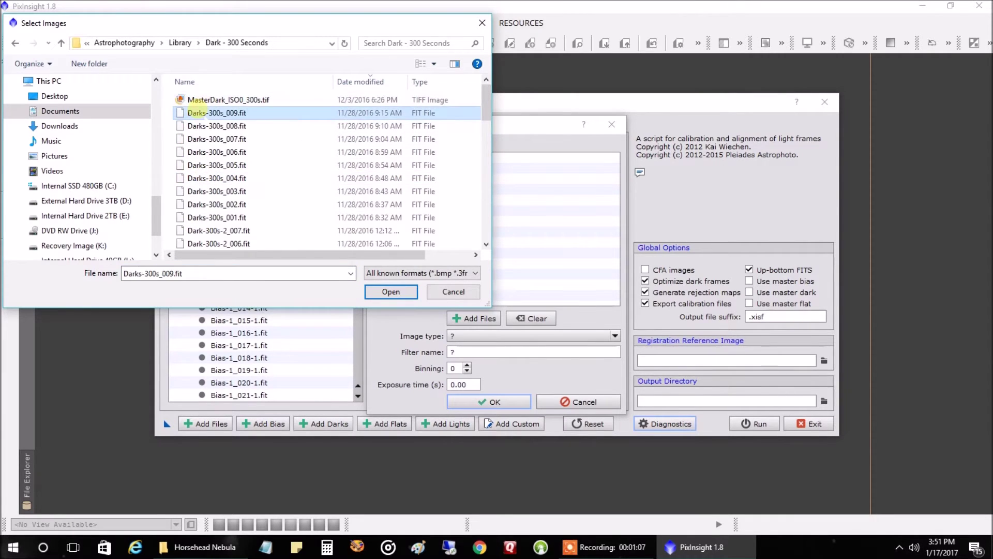
scroll(246, 196, down, 6)
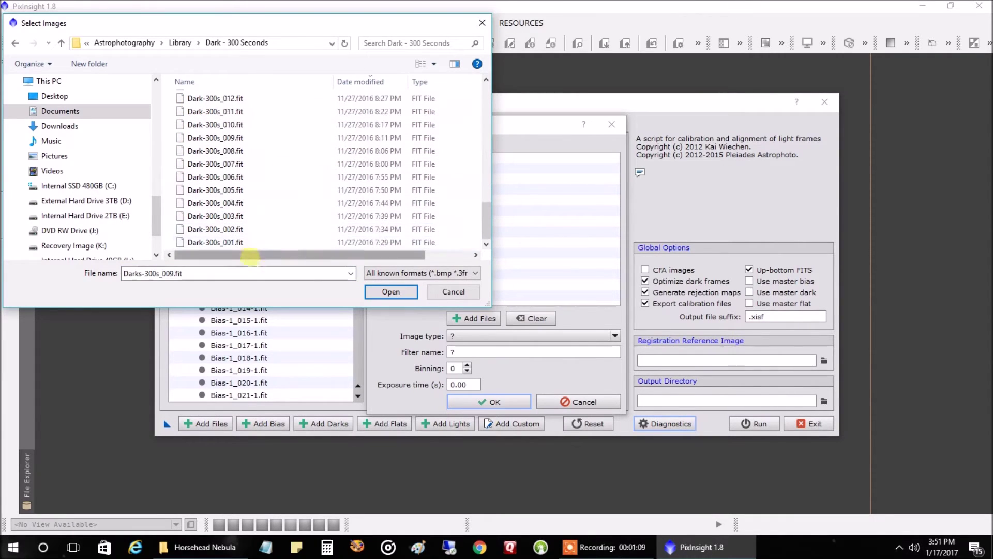
shift+click(248, 243)
click(391, 291)
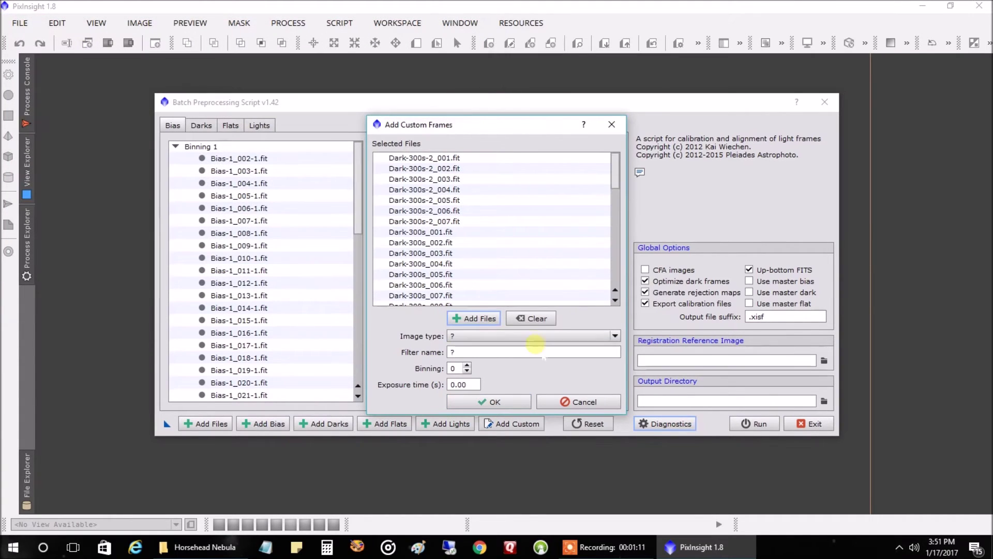
- Set the image type to Dark frame and the filter name to Dark, add the frames and look through the darks list
click(528, 336)
click(484, 367)
click(468, 352)
text(Dark)
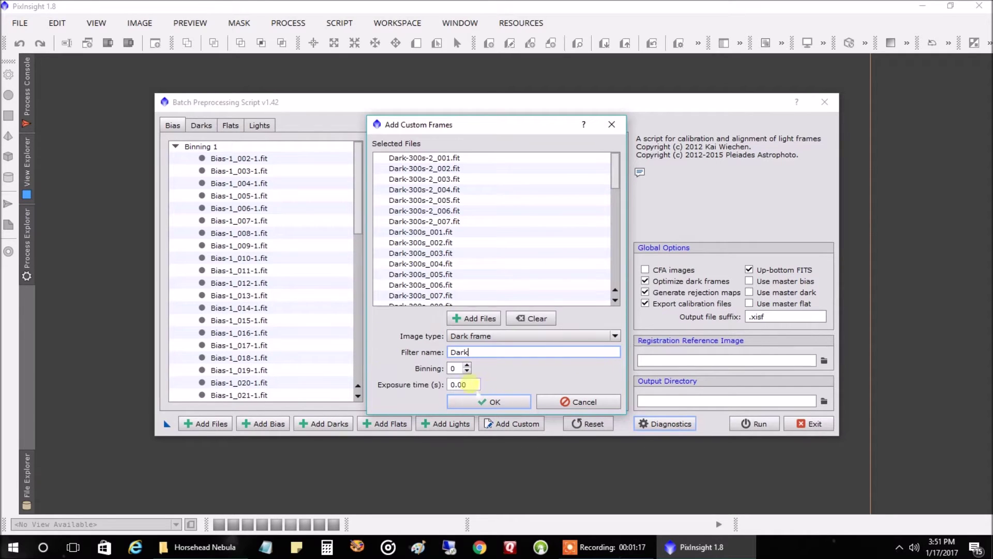
click(483, 403)
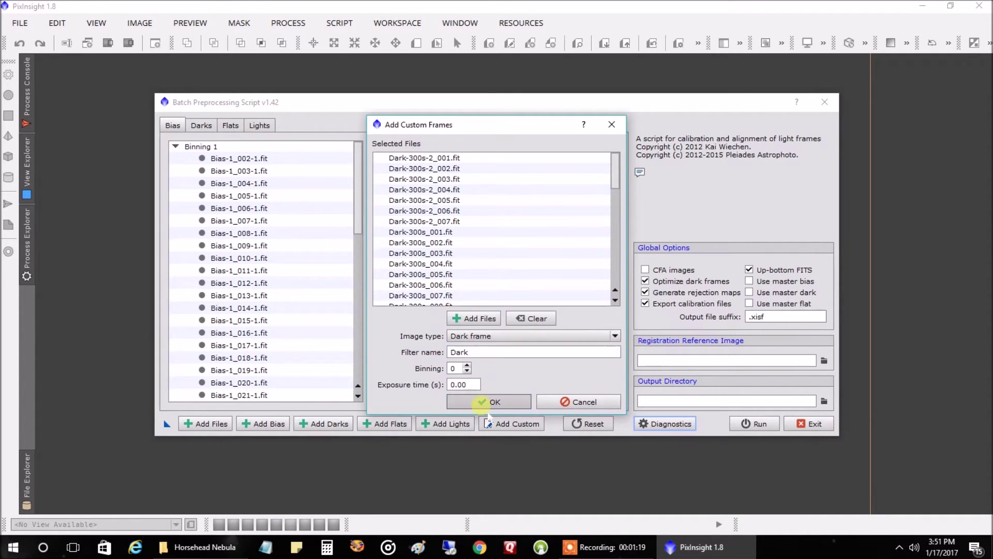
scroll(334, 178, down, 6)
scroll(347, 159, up, 6)
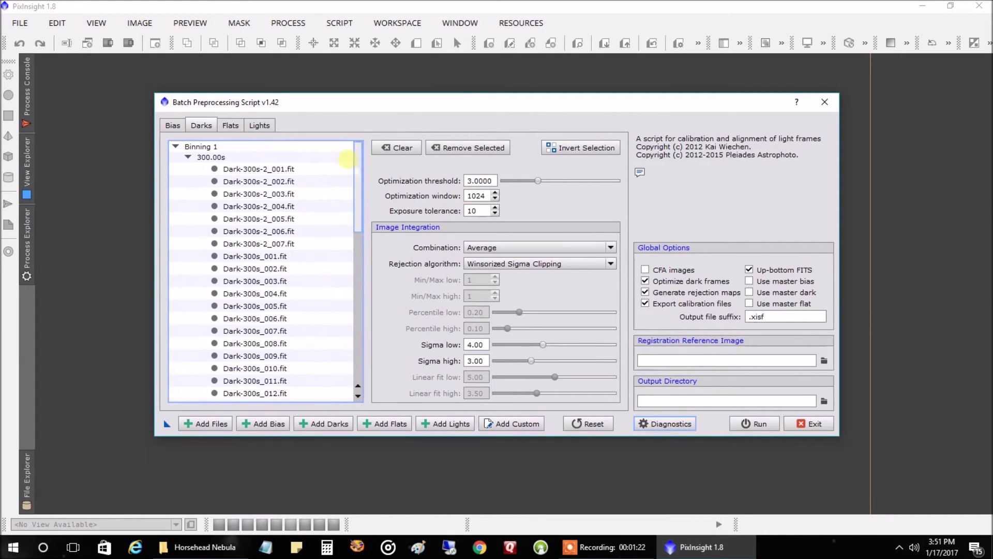
- Load the flats Flat-Ha-Good_001.fit through Flat-Ha-Good_020.fit from the Horsehead Nebula folder as custom frames
click(501, 428)
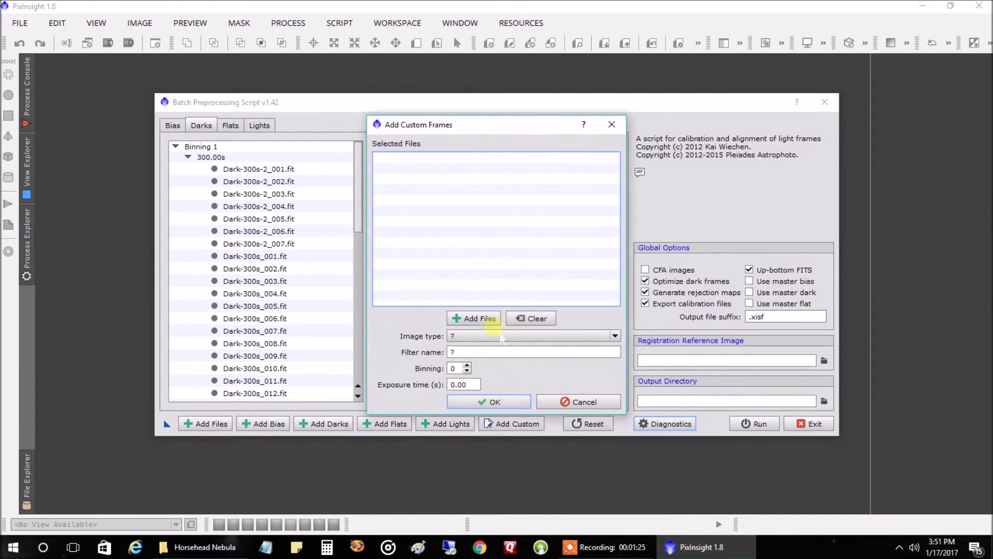
click(480, 318)
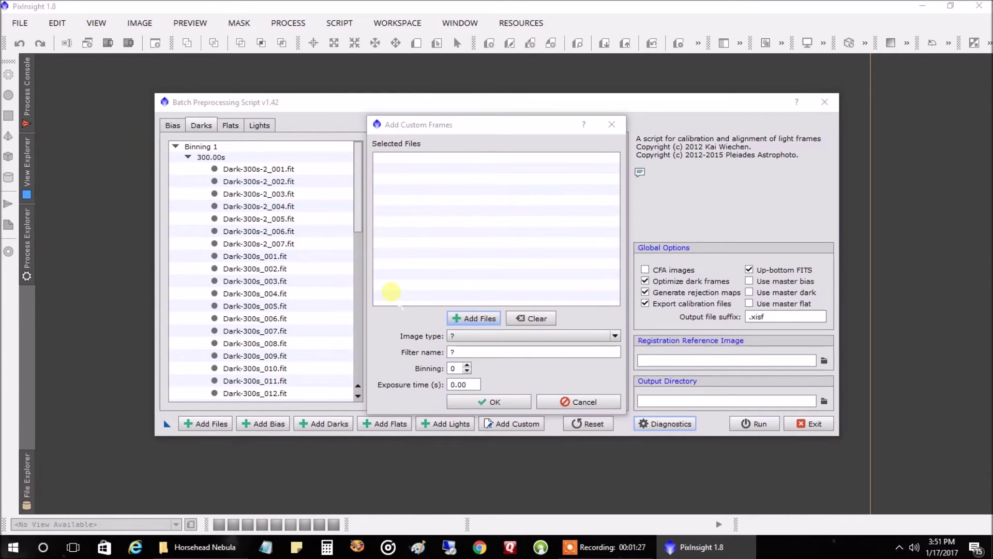
click(179, 43)
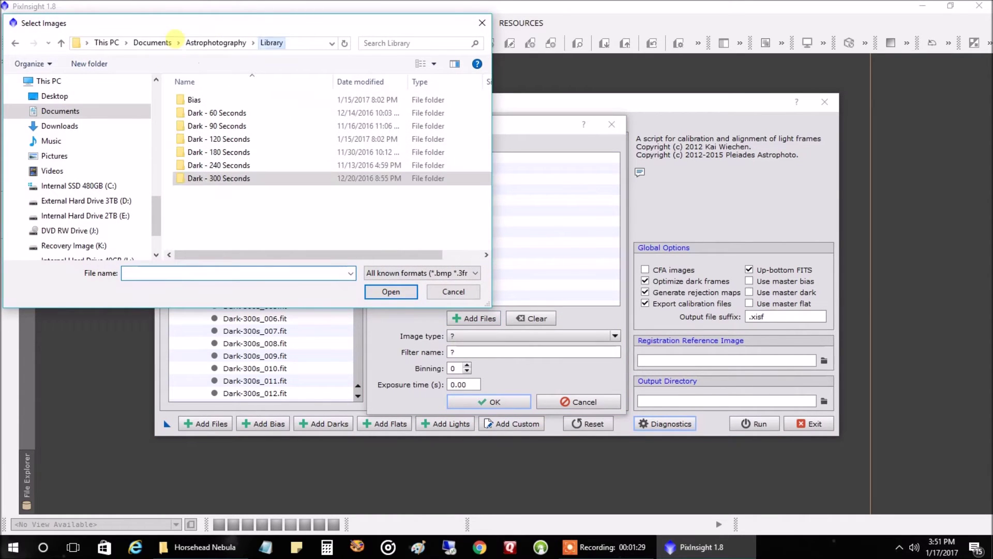
click(216, 43)
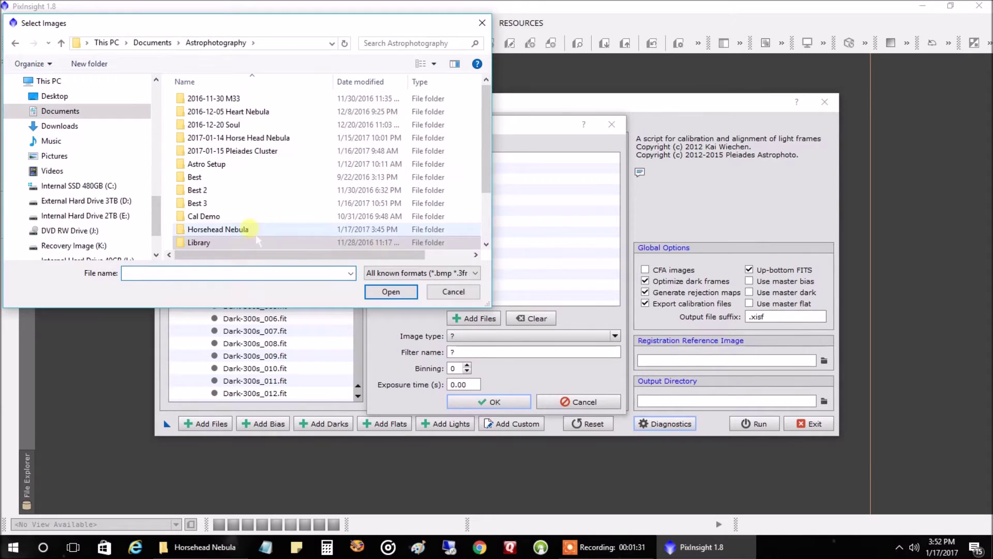
double_click(256, 232)
click(231, 112)
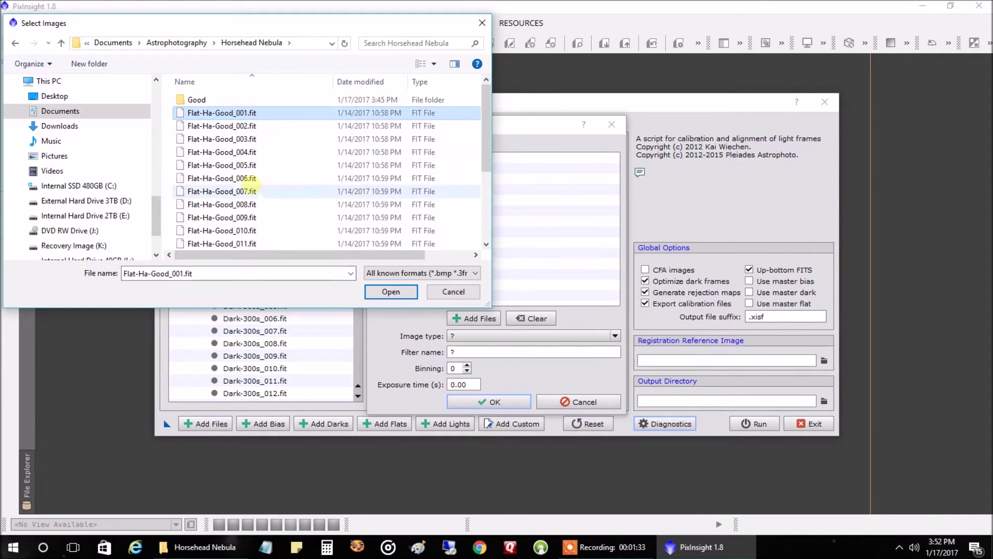
scroll(263, 223, down, 3)
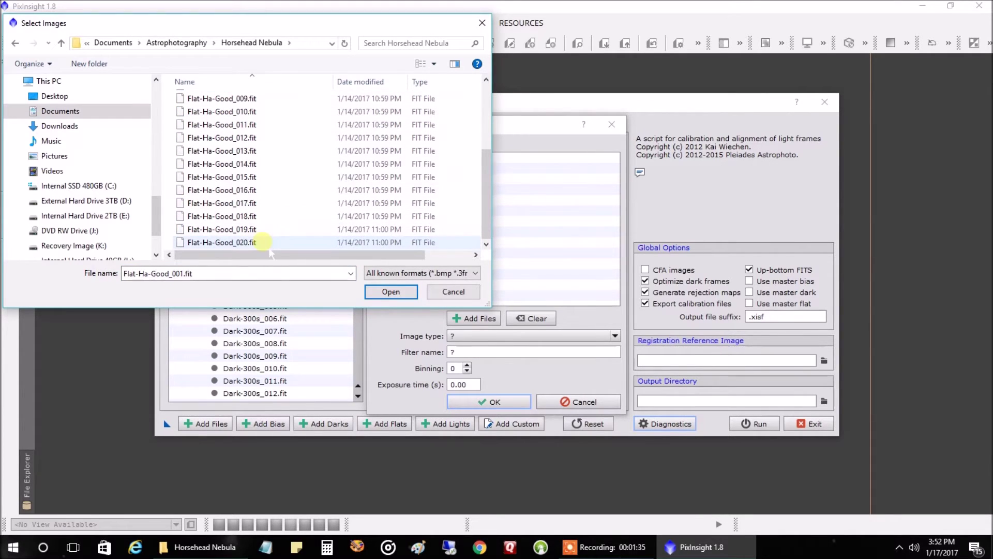
shift+click(263, 242)
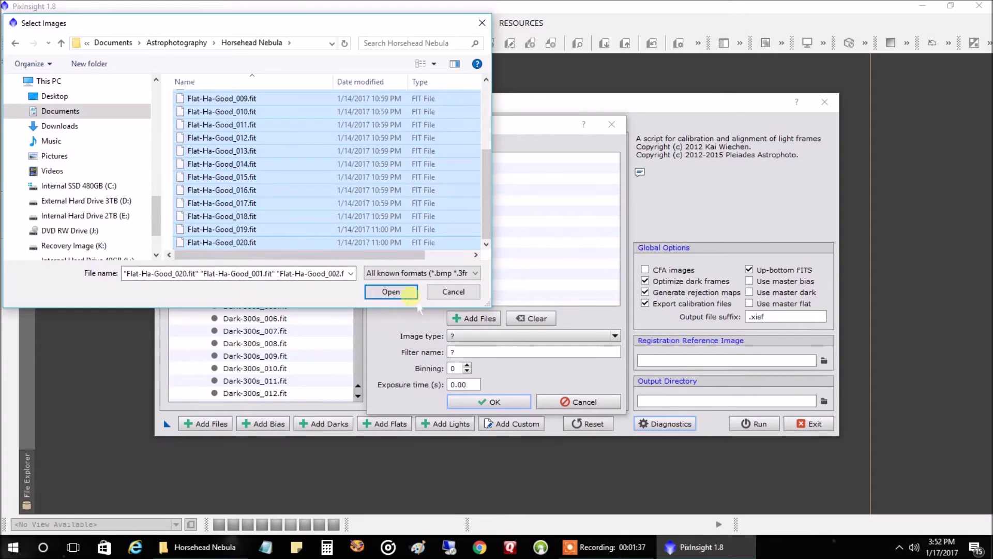
click(406, 292)
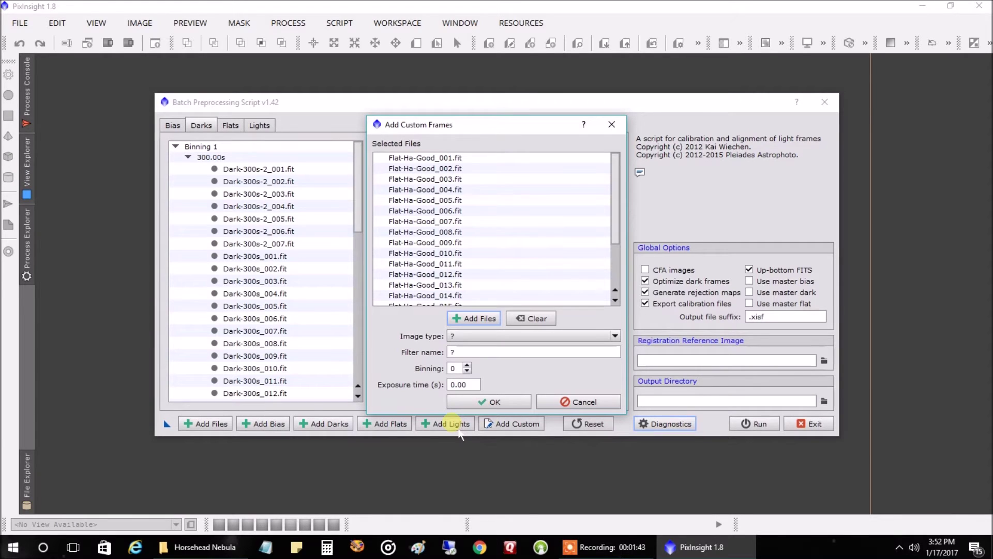
- Set the image type to Flat field and the filter name to Ha, and add the flat frames to the script
click(495, 336)
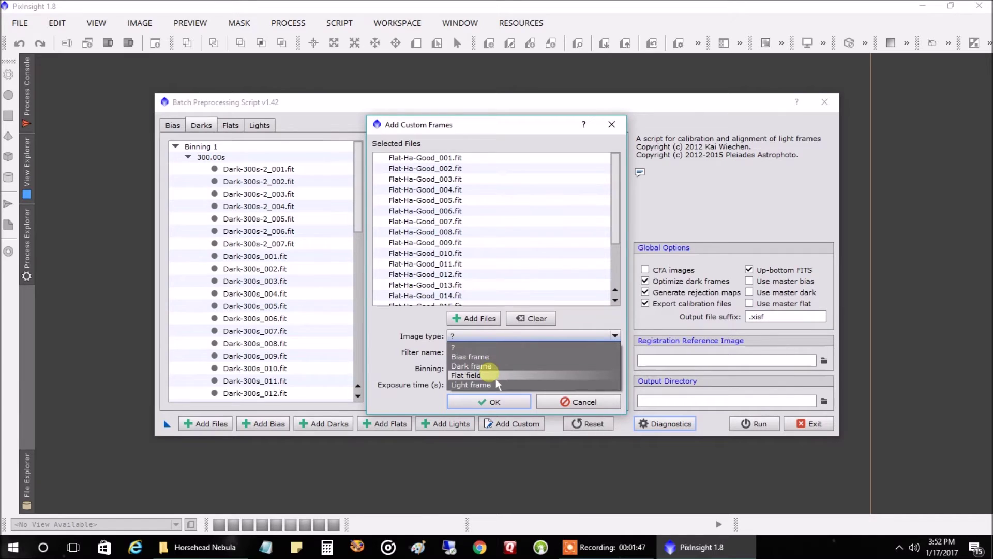
click(492, 376)
double_click(511, 351)
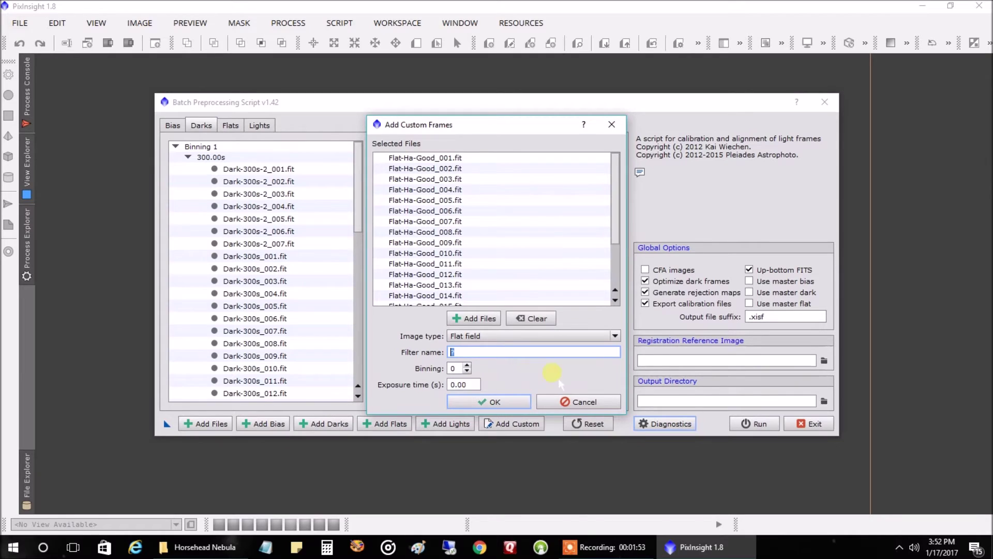
text(Ha)
click(495, 404)
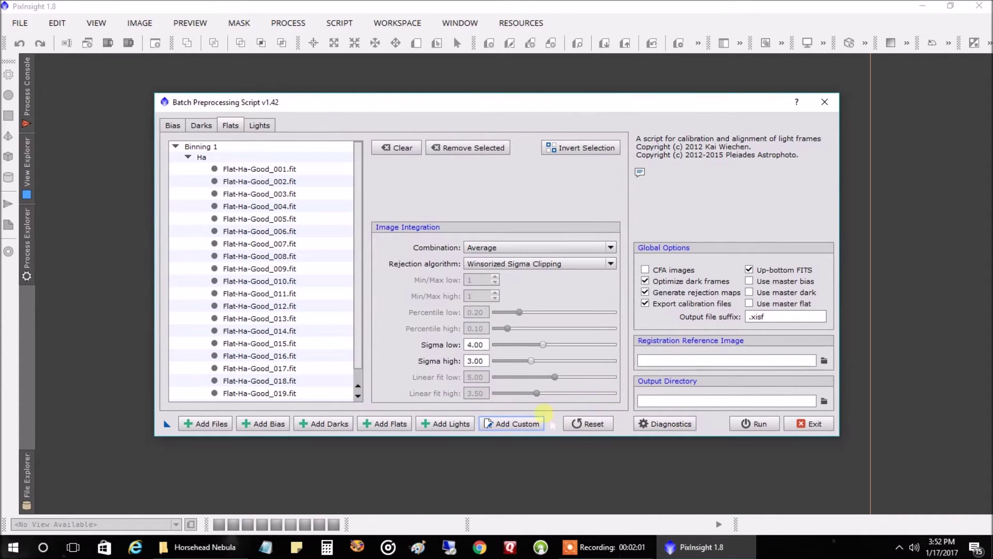
- Load the light frames Light-Ha_001.fit through Light-Ha_013.fit from the Good folder as custom frames
click(513, 425)
click(471, 319)
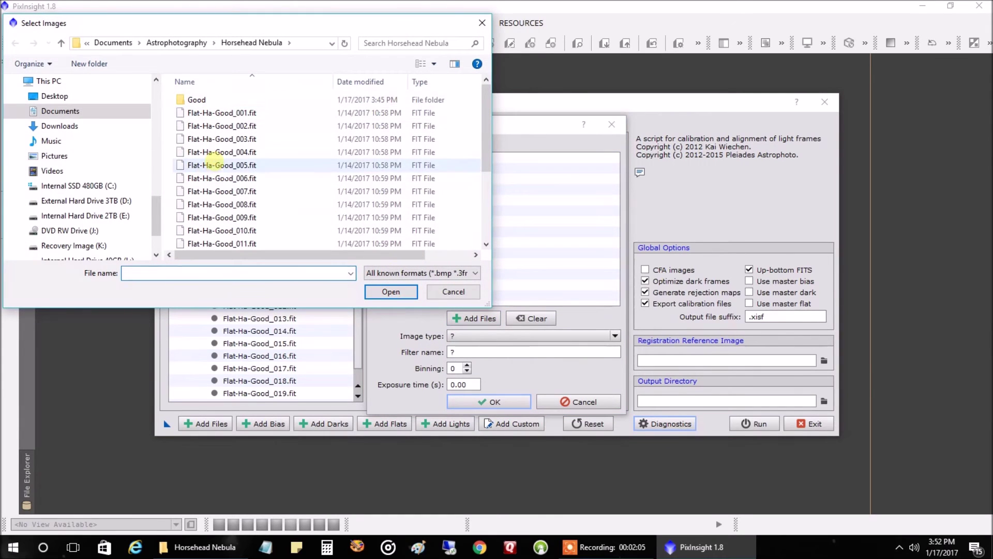
click(195, 99)
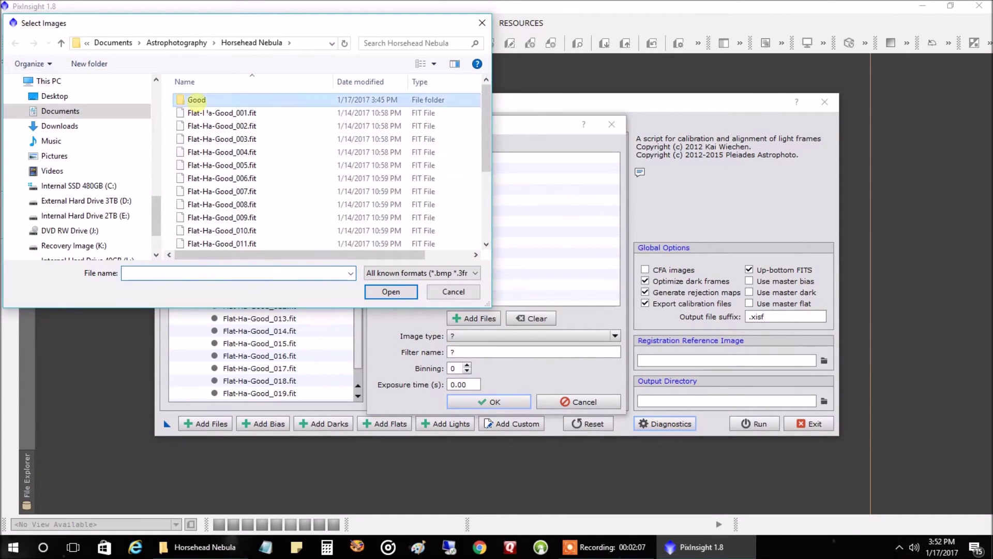
double_click(195, 99)
click(197, 100)
scroll(241, 218, down, 1)
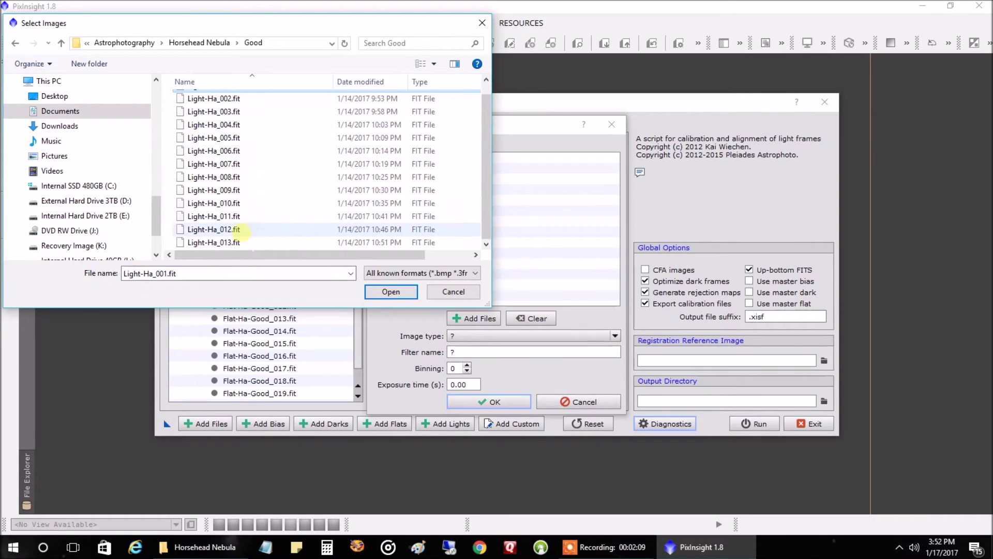
shift+click(242, 236)
click(392, 292)
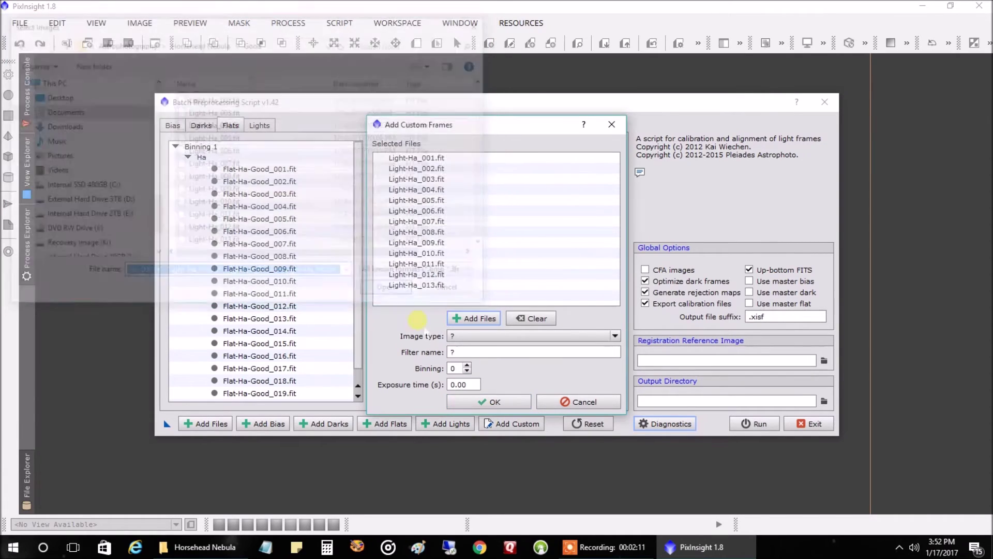
- Add the frames as Light frame type with filter name Ha, and make Light-Ha_004.fit the registration reference image
click(492, 335)
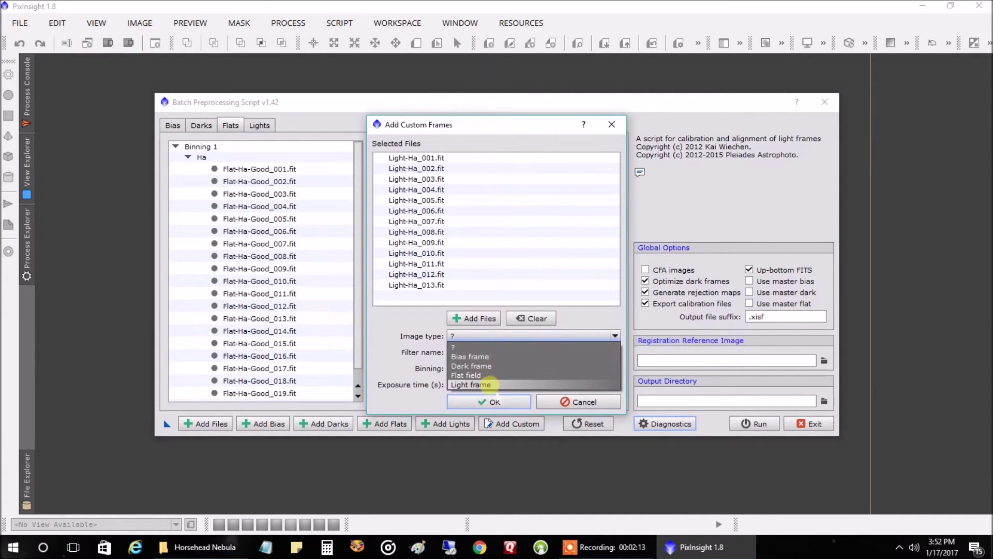
click(491, 385)
click(474, 353)
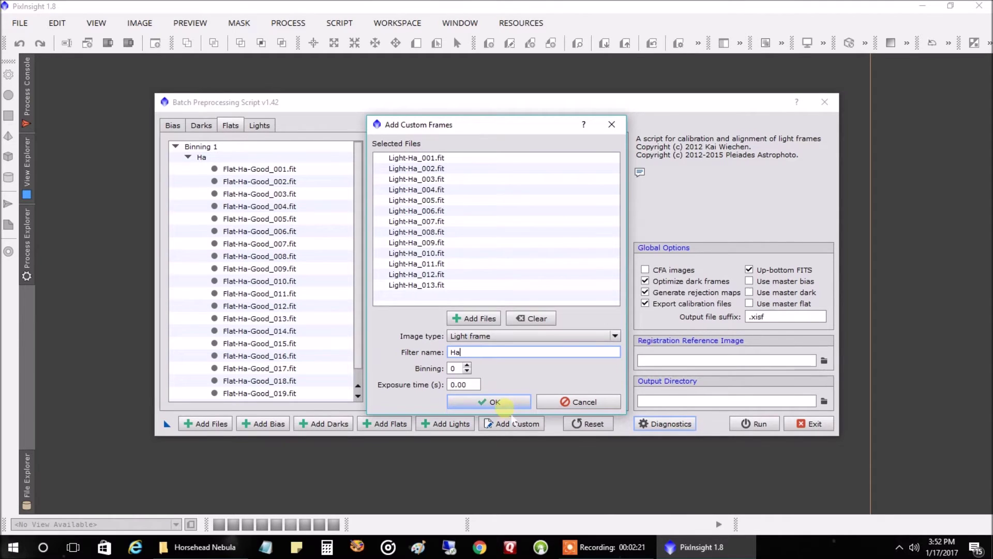
click(495, 402)
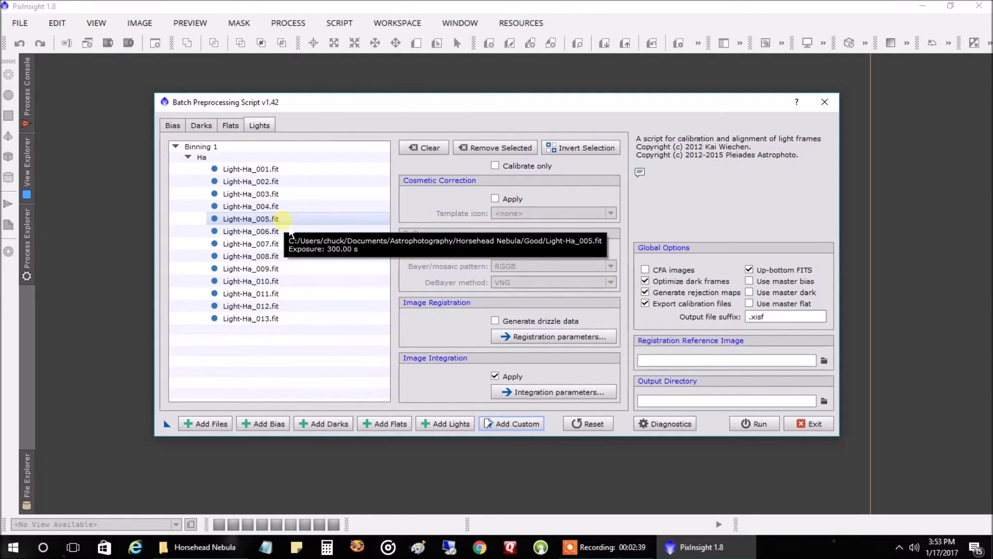
double_click(292, 203)
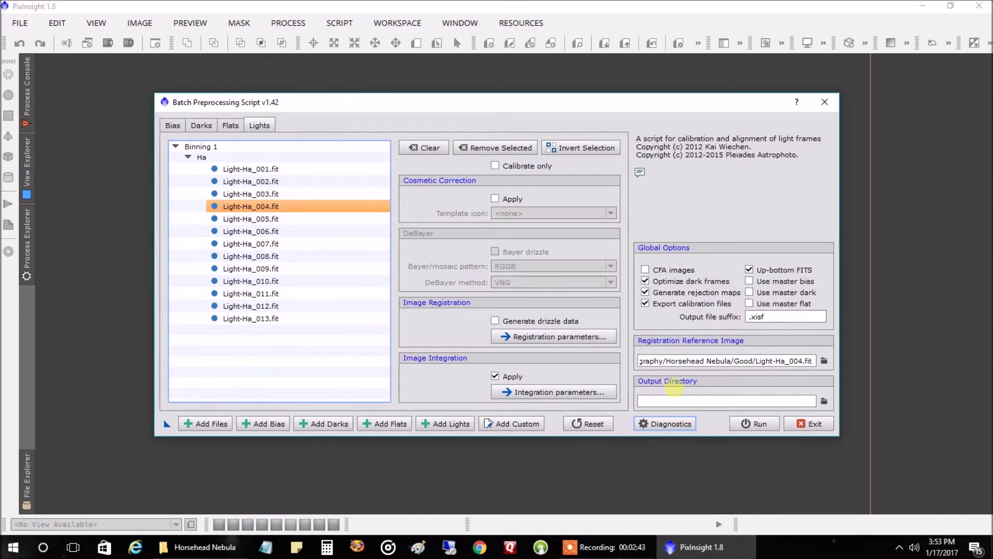
- Create a Process folder inside Horsehead Nebula as the output directory and run the script, continuing with light frame integration
click(824, 402)
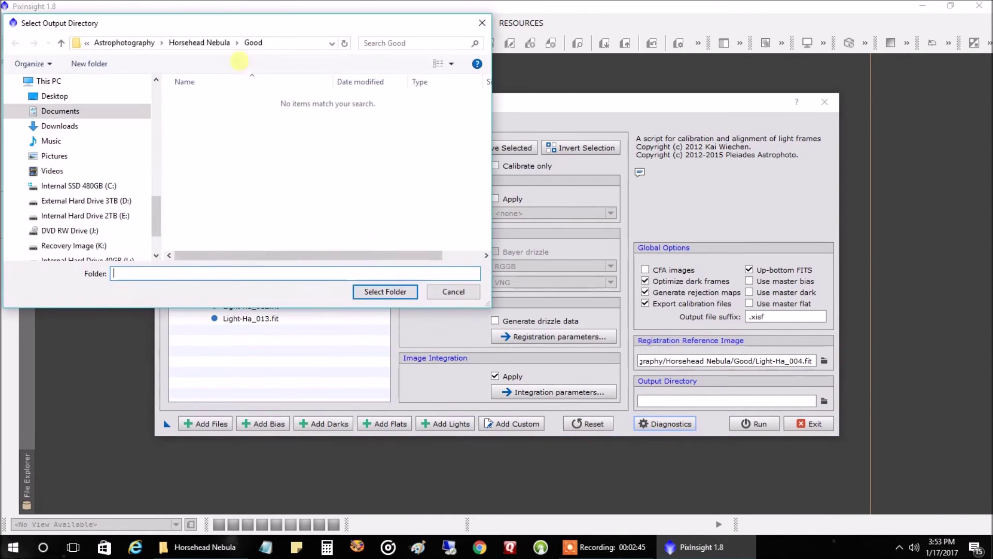
click(204, 44)
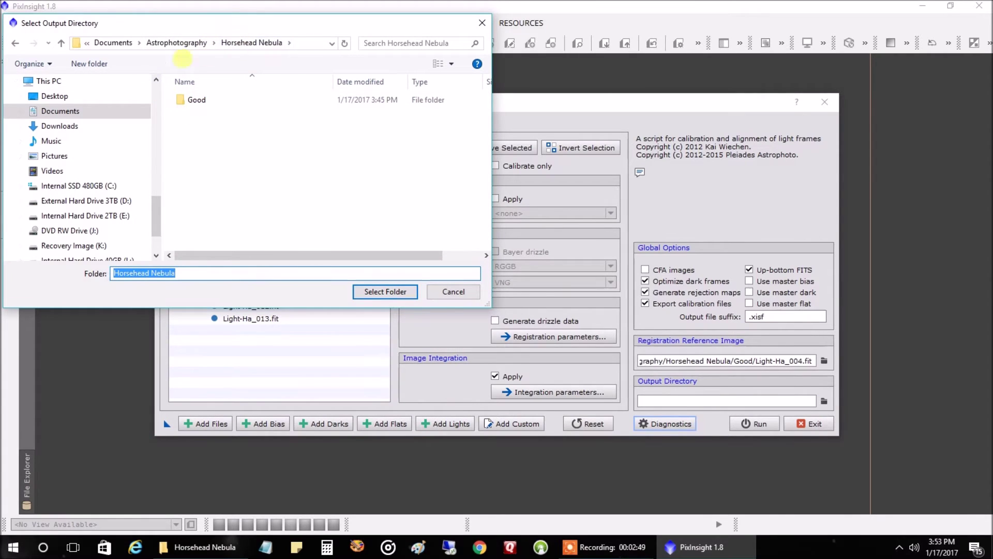
click(91, 63)
text(Process)
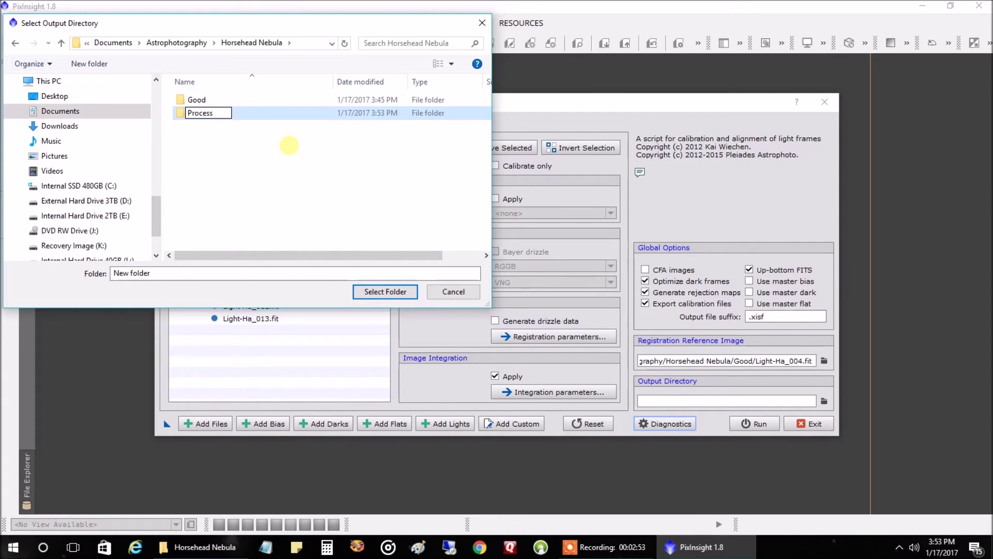
key(Return)
double_click(220, 112)
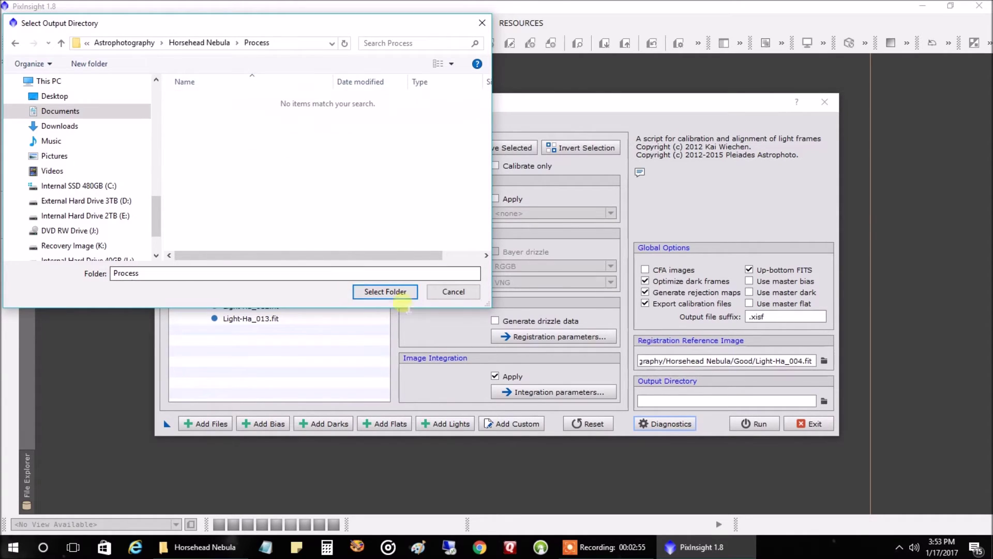
click(399, 292)
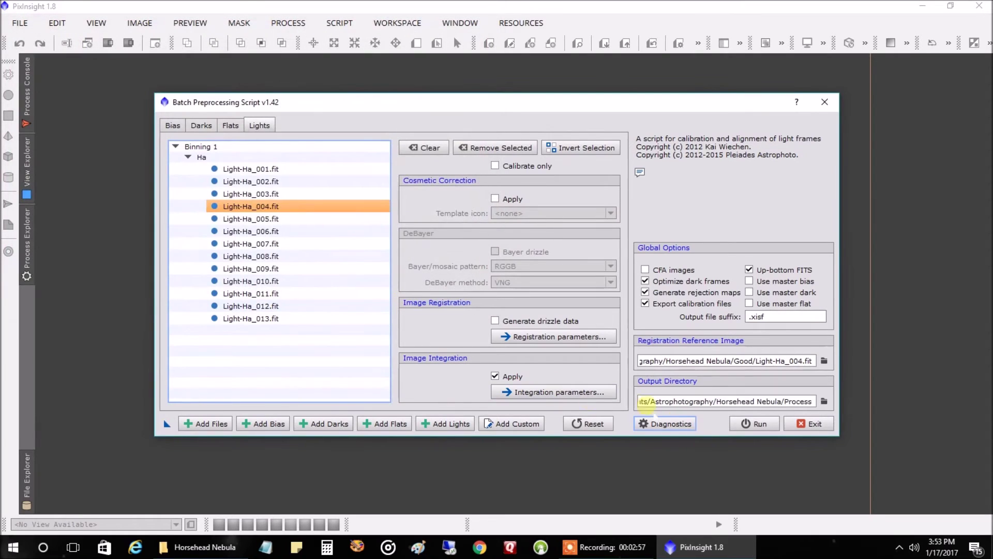
click(756, 427)
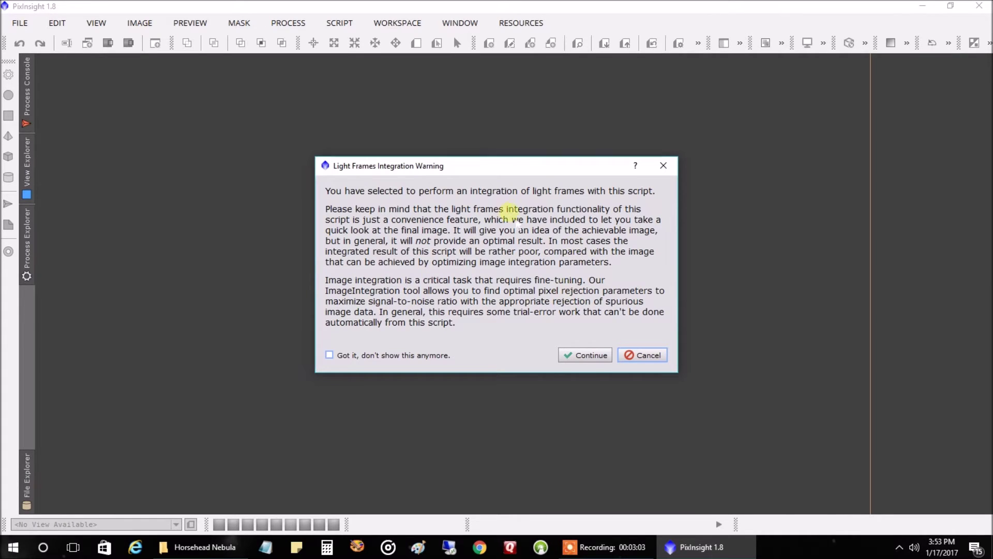
click(591, 356)
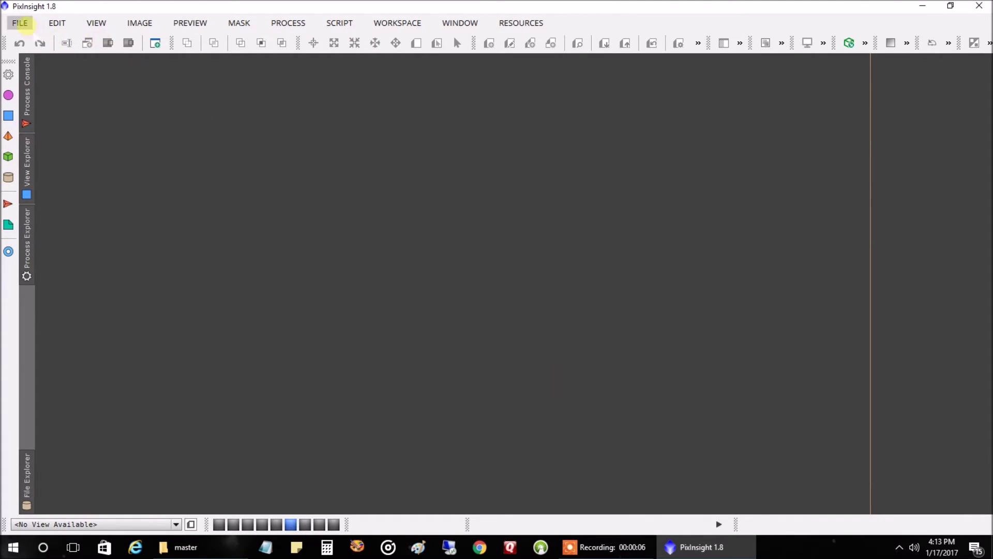
- Open the integrated light image light-FILTER_Ha-BINNING_1.xisf from the master folder inside Process
click(24, 24)
click(36, 45)
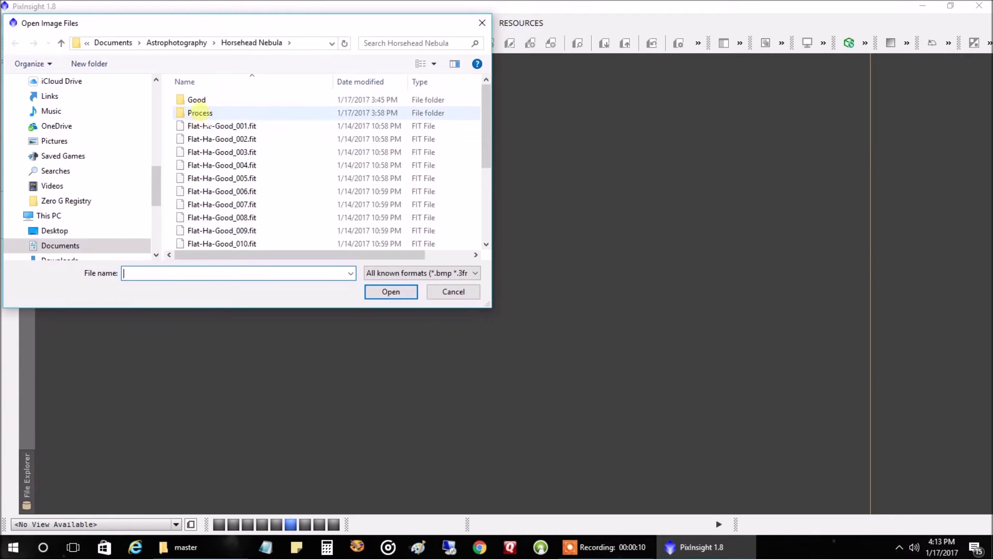
double_click(199, 113)
double_click(202, 112)
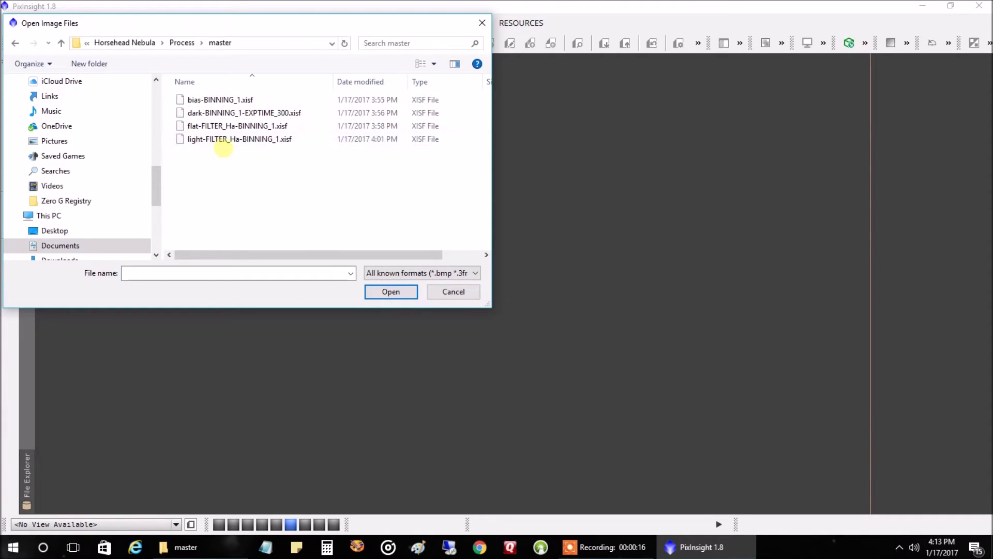
double_click(224, 141)
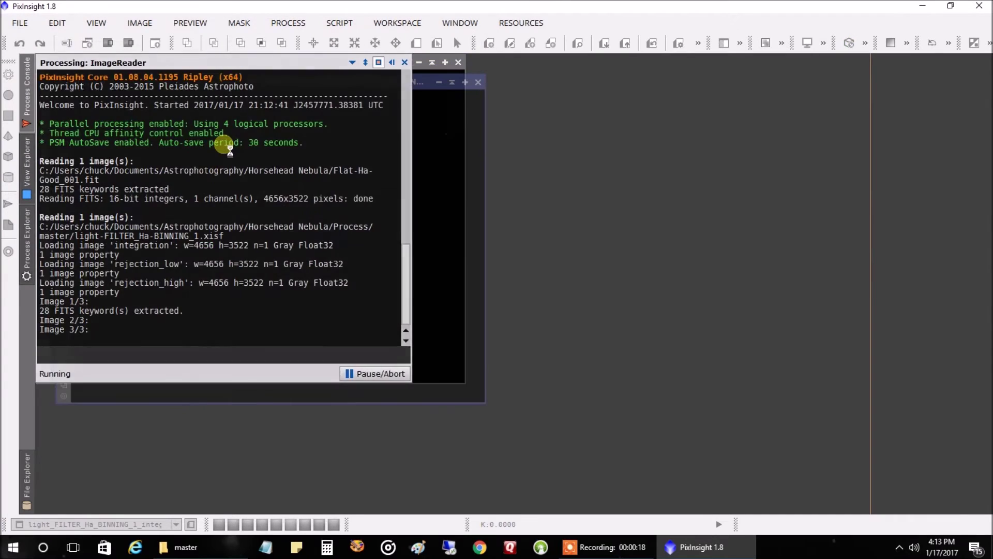
- Close the rejection_high and rejection_low images and move the integration image toward the middle of the workspace
drag(268, 110, 313, 165)
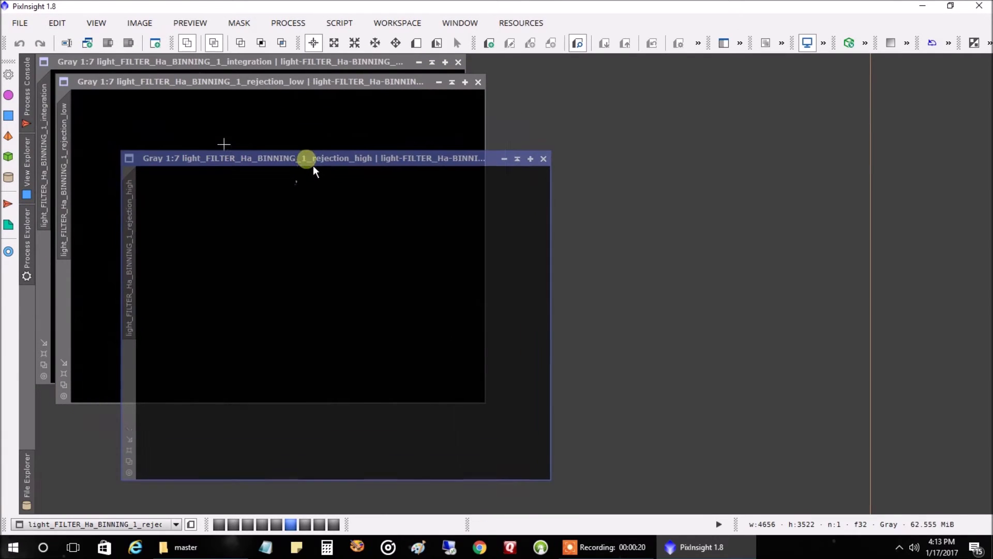
drag(309, 87, 316, 99)
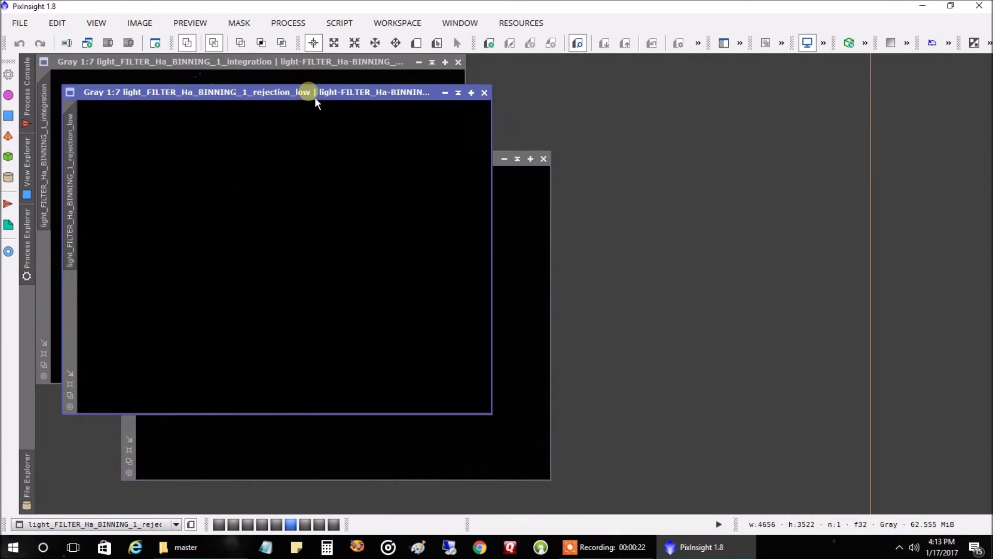
click(513, 220)
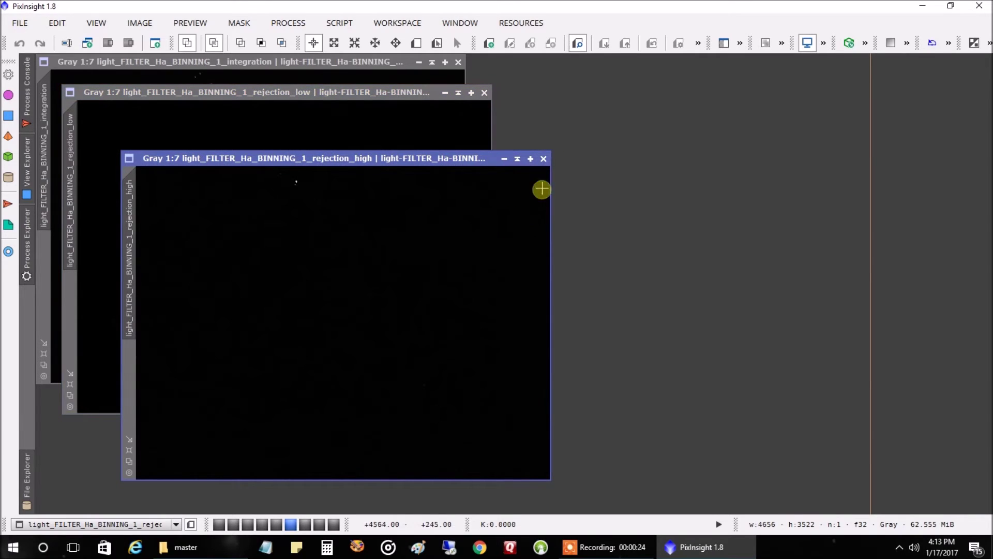
click(543, 159)
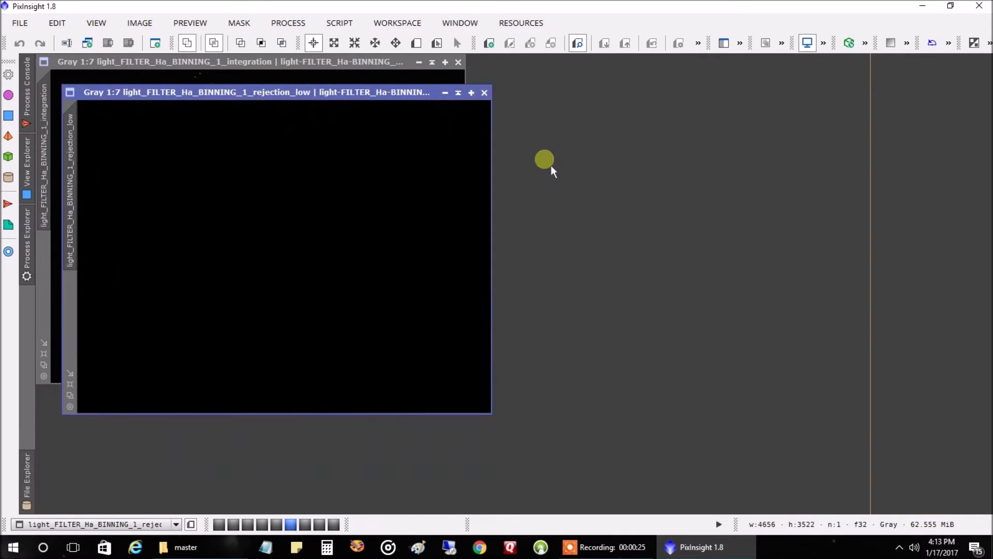
click(485, 93)
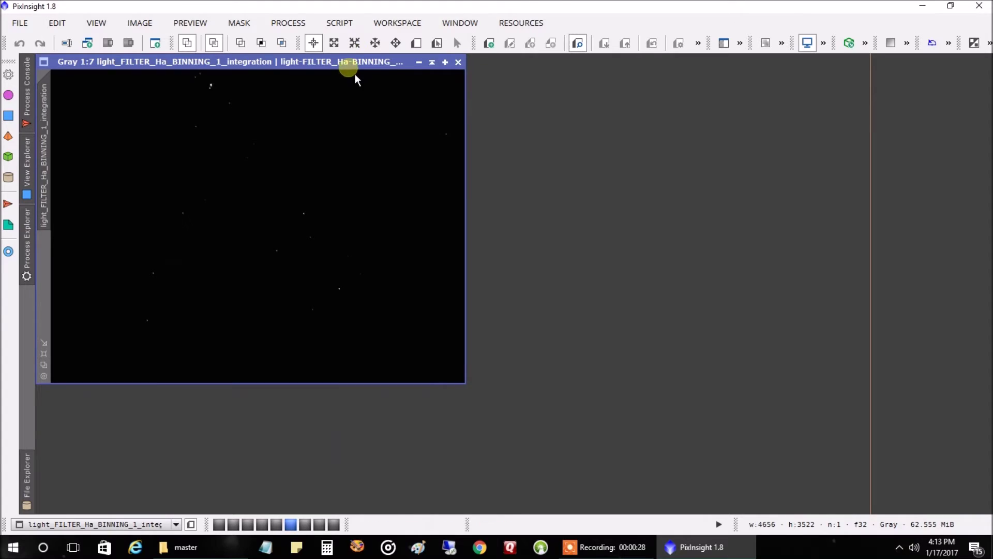
drag(355, 69, 465, 132)
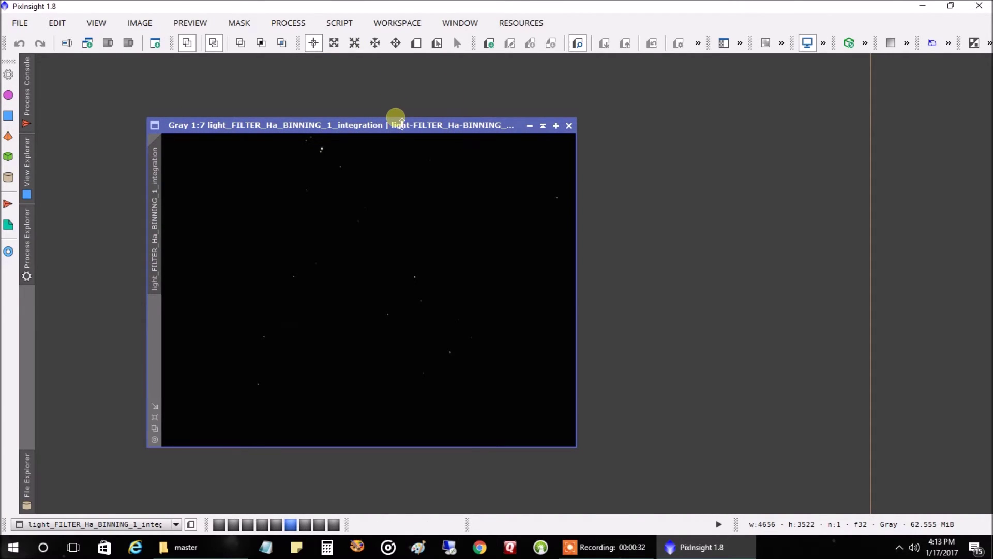
drag(379, 127, 370, 118)
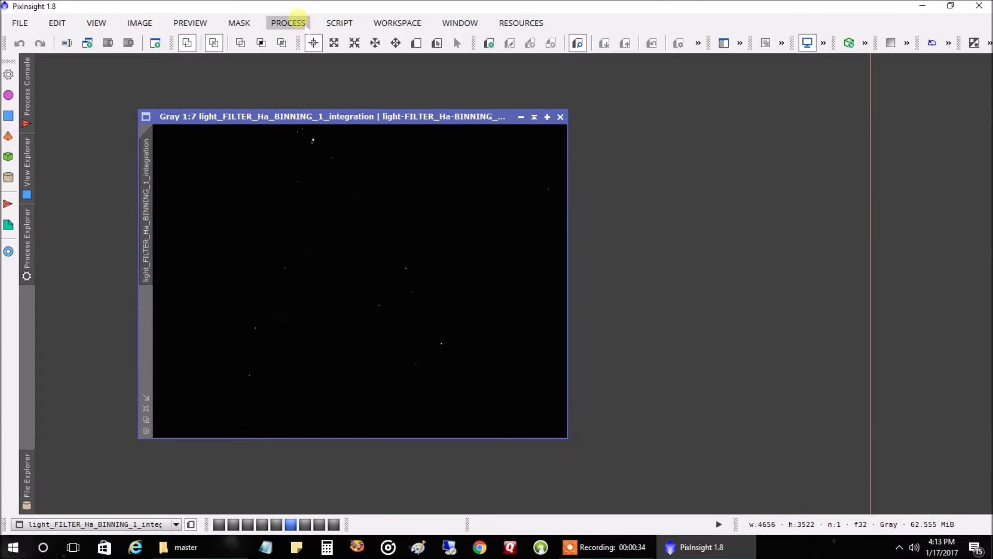
- Apply an automatic screen stretch to the integration image with ScreenTransferFunction, keeping the tool beside the image
click(290, 23)
mouse_move(404, 13)
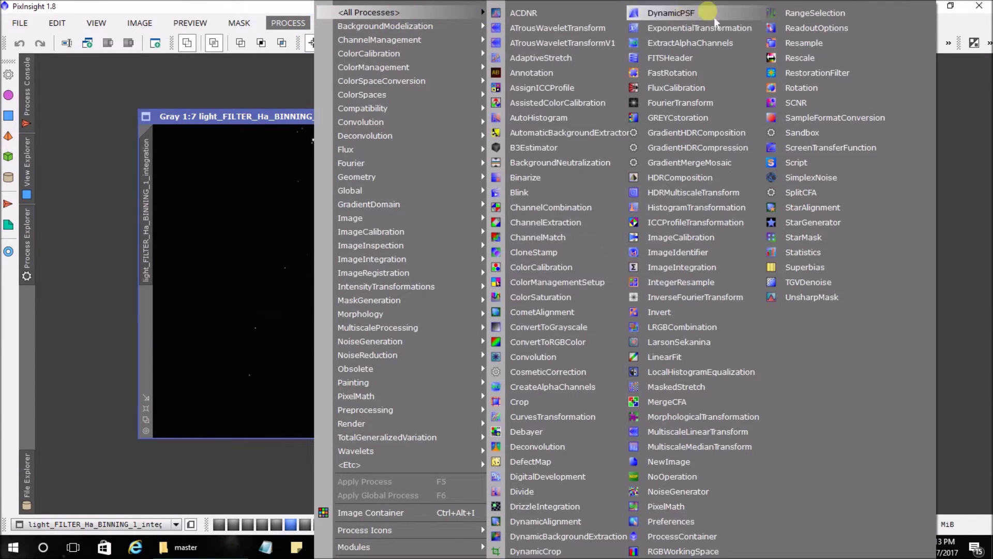
click(849, 152)
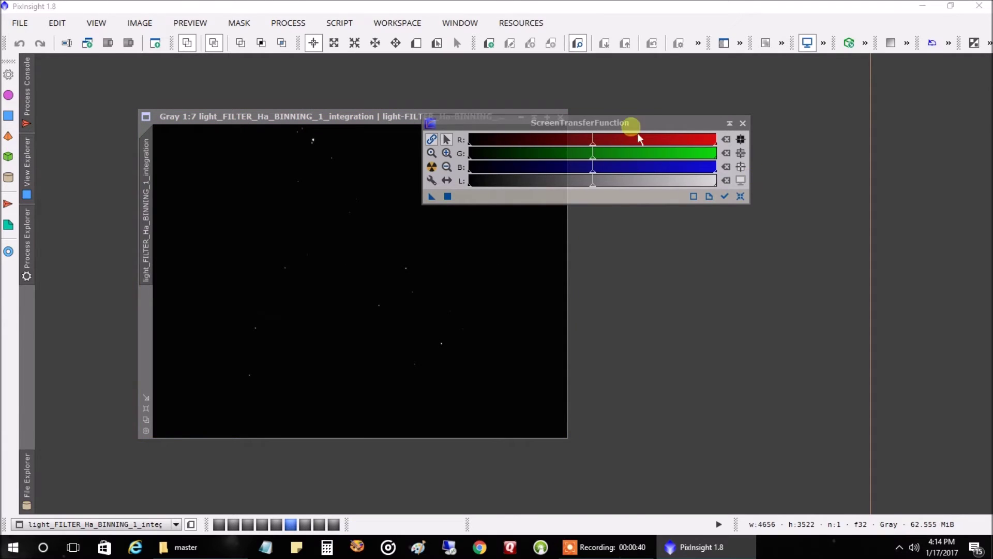
drag(653, 130, 815, 199)
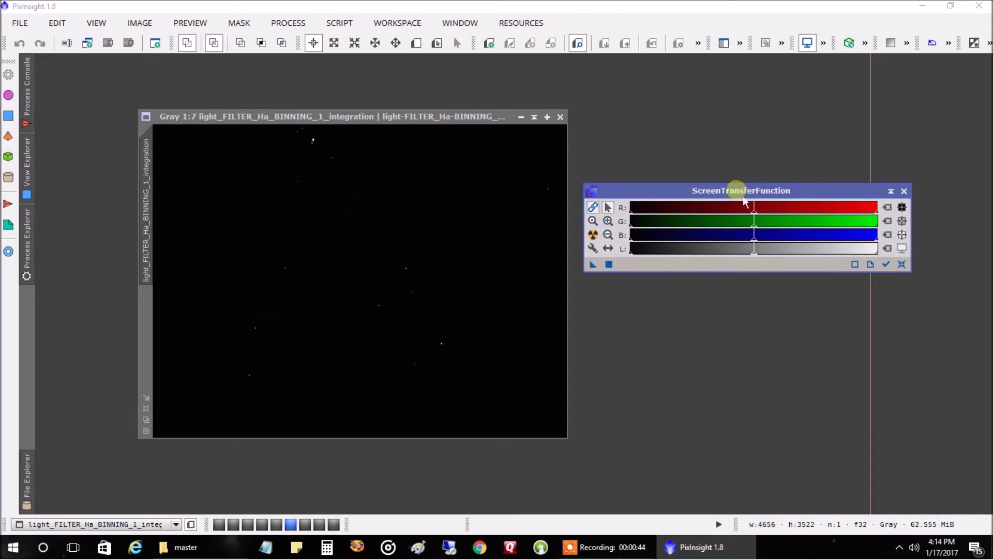
click(599, 247)
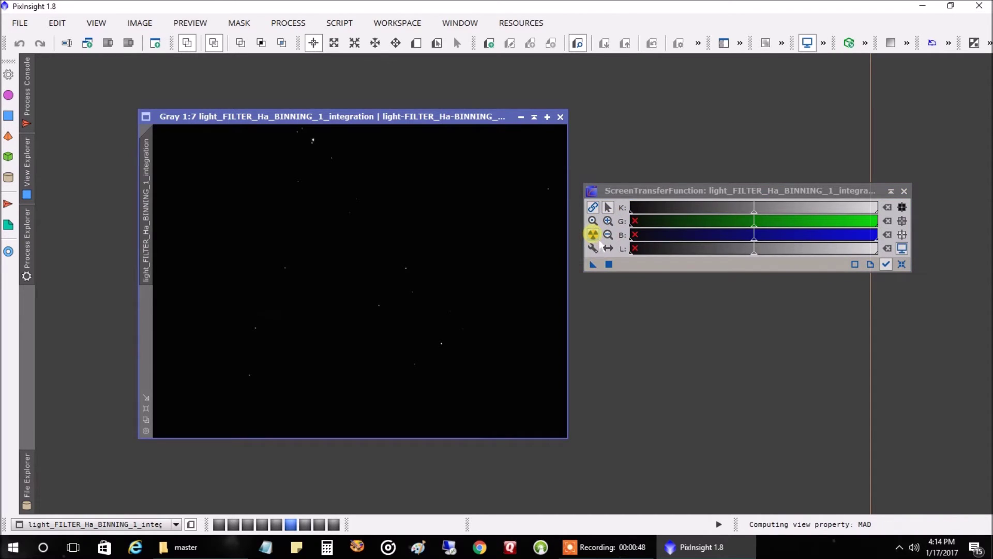
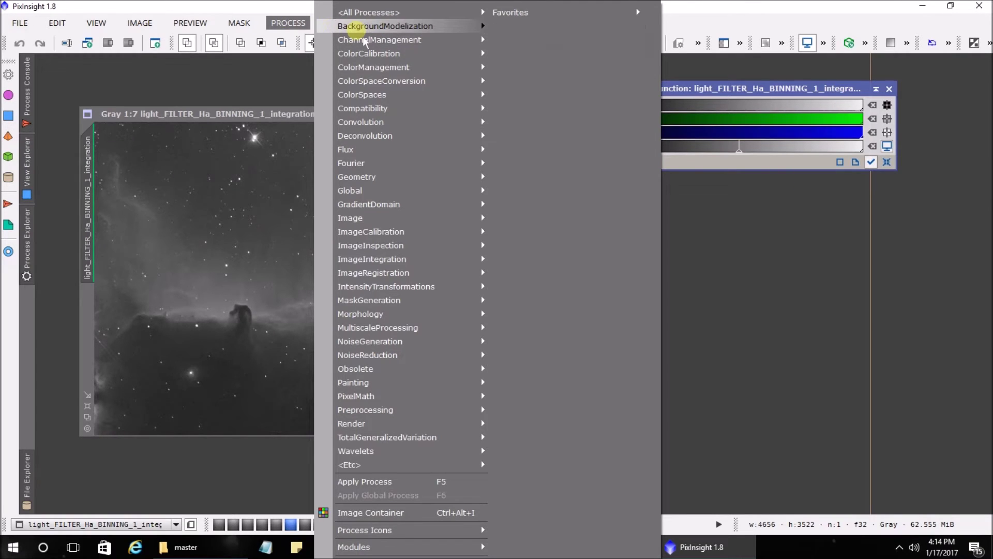
- Run AutomaticBackgroundExtractor on the integration image with Subtraction as the target image correction, and close the tool
mouse_move(364, 26)
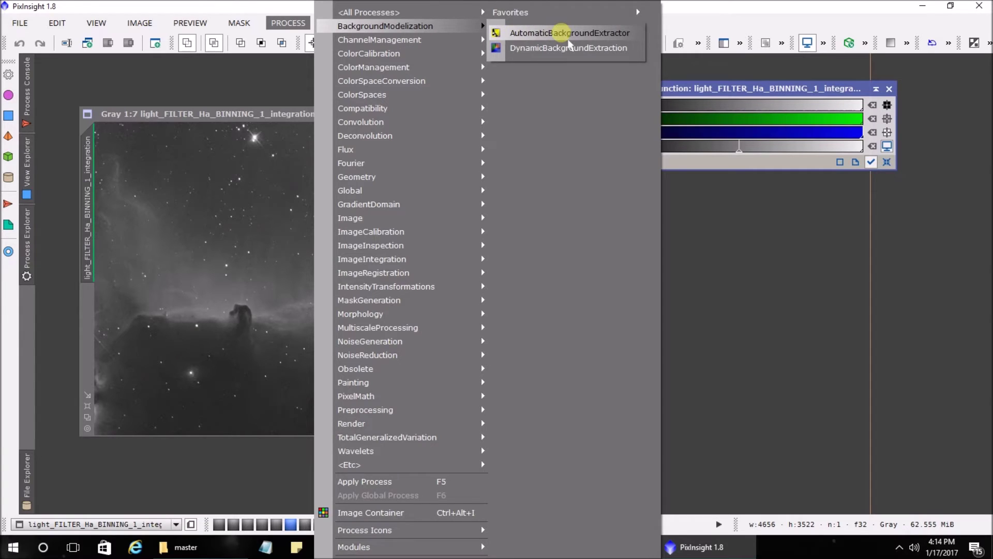
click(568, 35)
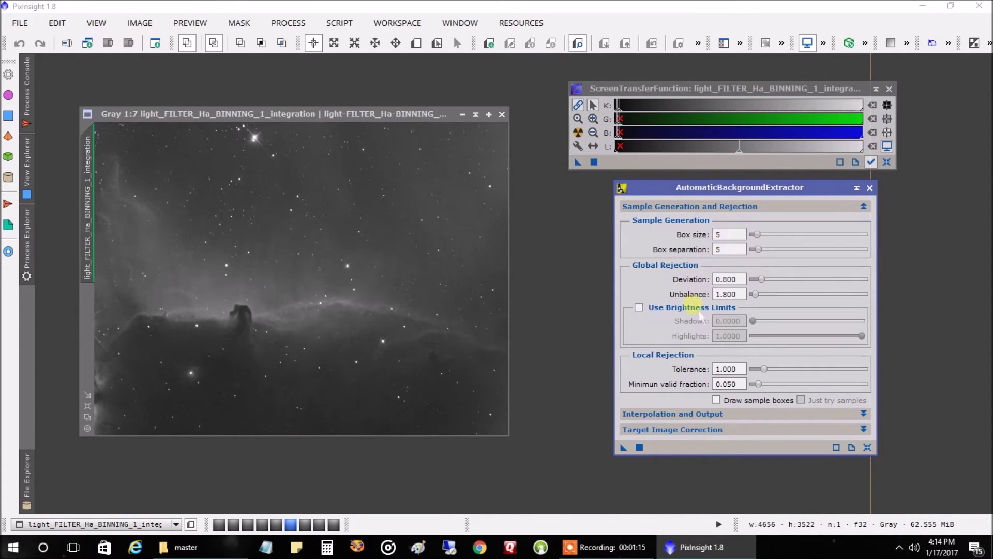
click(672, 433)
click(732, 445)
click(743, 470)
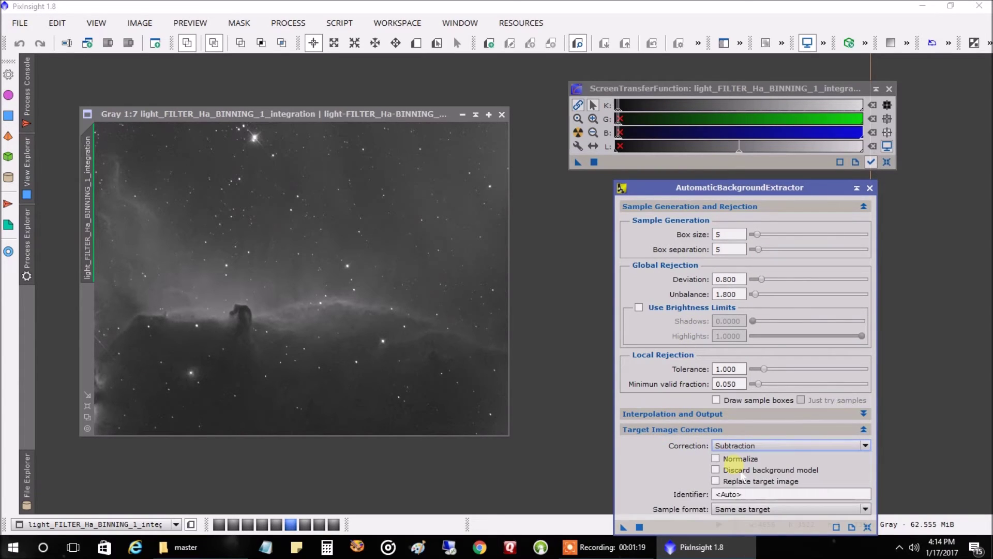
click(639, 526)
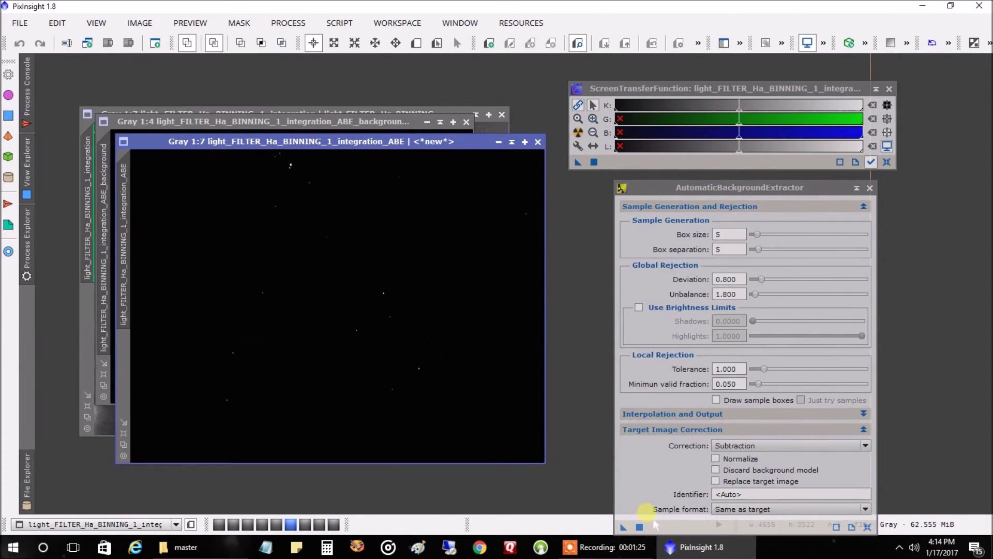
click(870, 188)
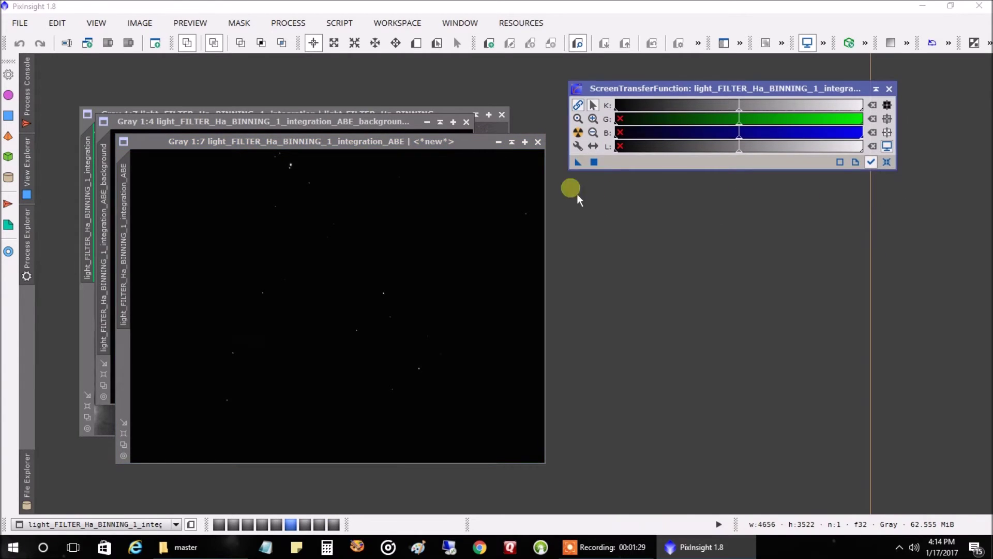
- Close the extracted background model image and apply an automatic screen stretch to the background-corrected ABE image
drag(406, 119, 376, 88)
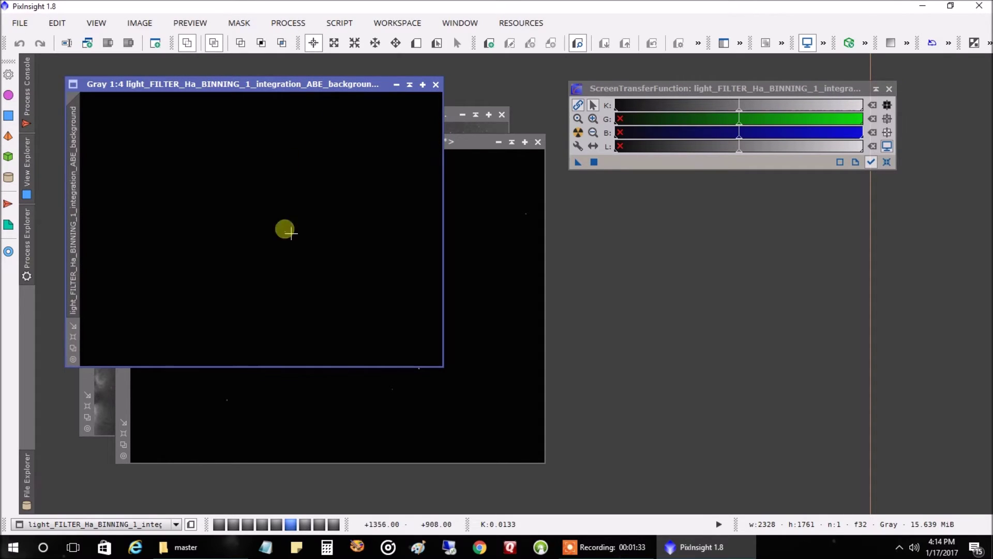
click(436, 84)
drag(425, 150, 750, 188)
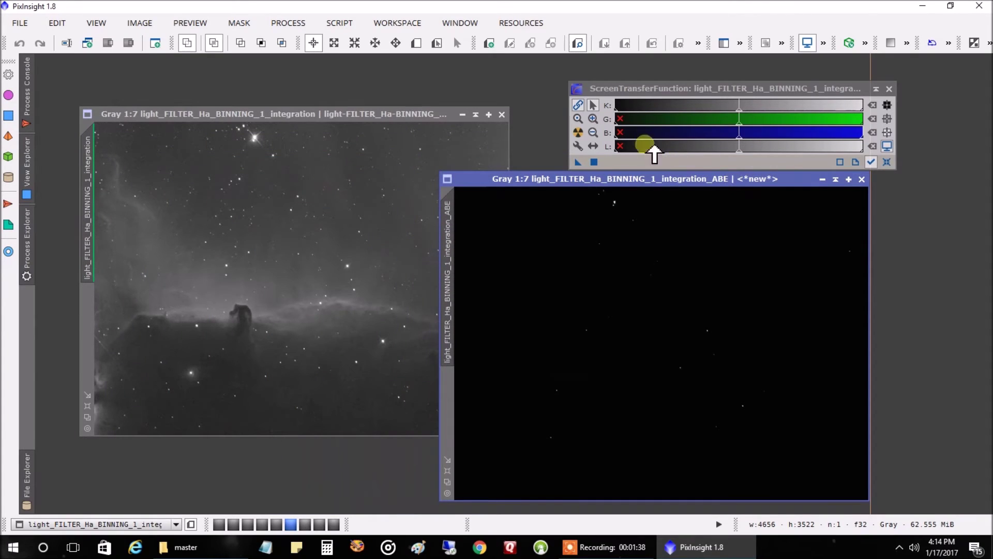
click(579, 133)
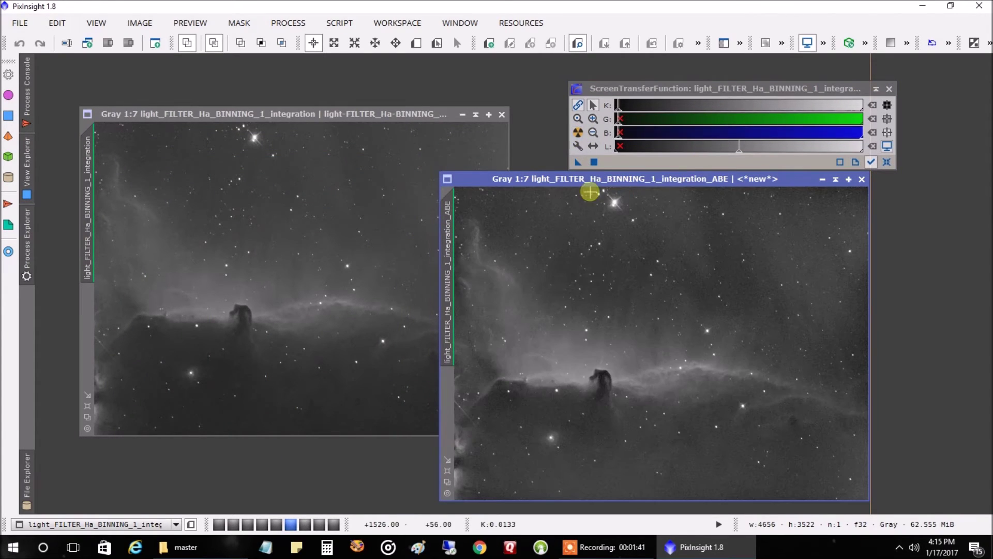
- Place the original integration and the ABE image side by side to compare them, and close the original integration
drag(678, 191, 733, 195)
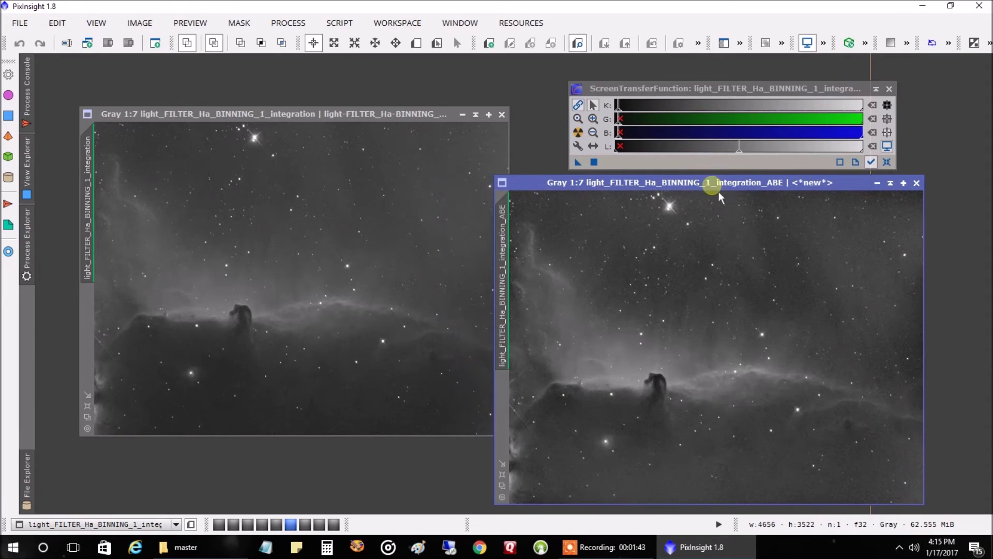
drag(385, 126, 351, 188)
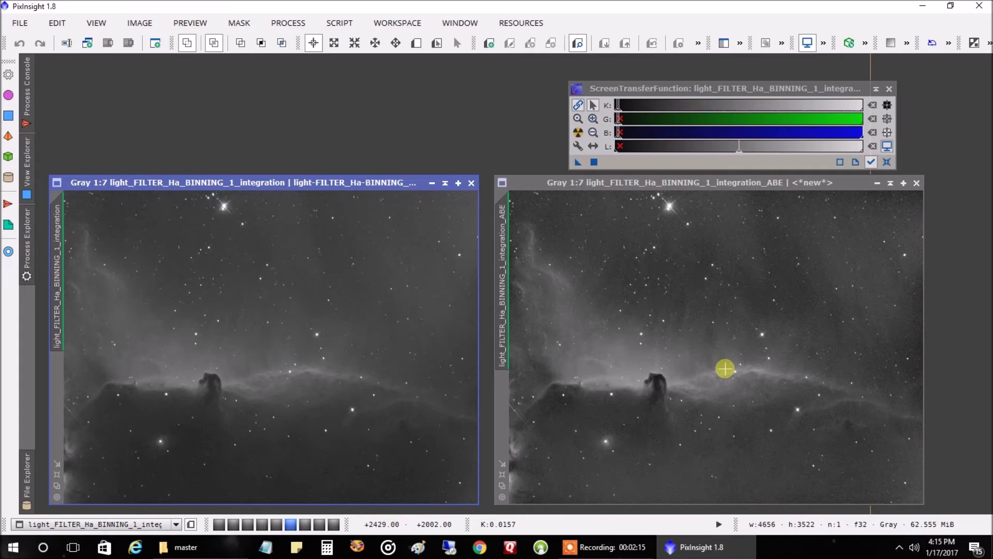
click(471, 184)
drag(594, 185, 216, 130)
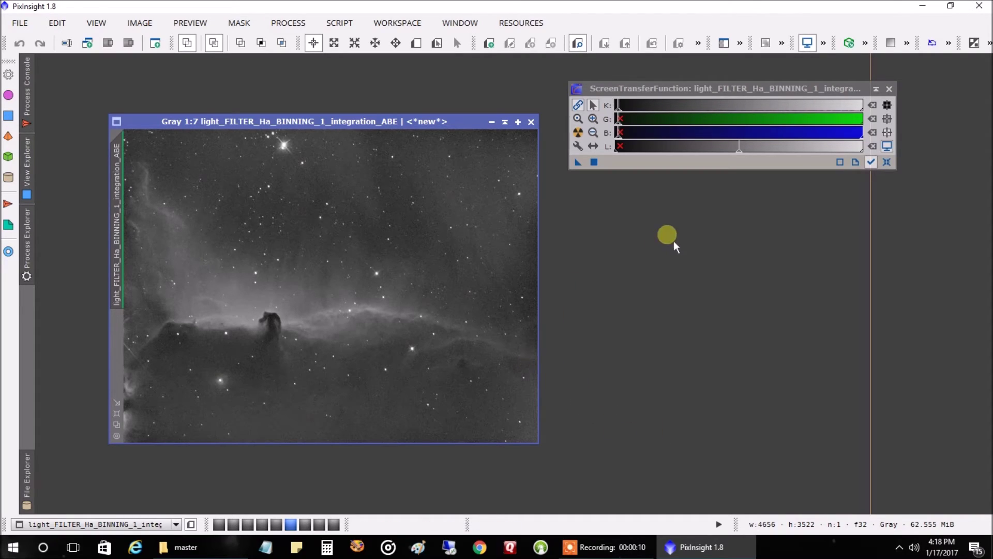
- Reset and reapply the automatic screen stretch on the ABE image, and open HistogramTransformation with its real-time preview
click(888, 163)
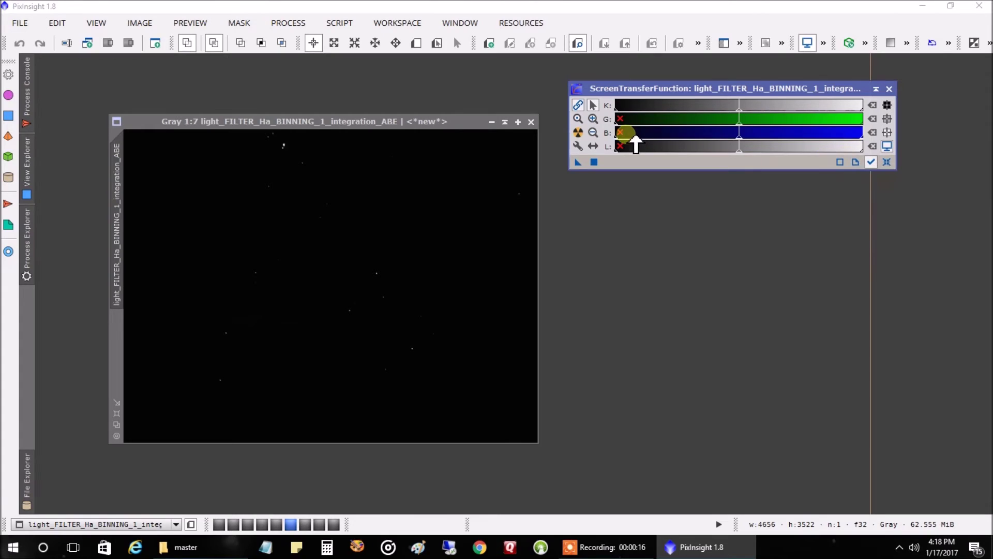
click(578, 133)
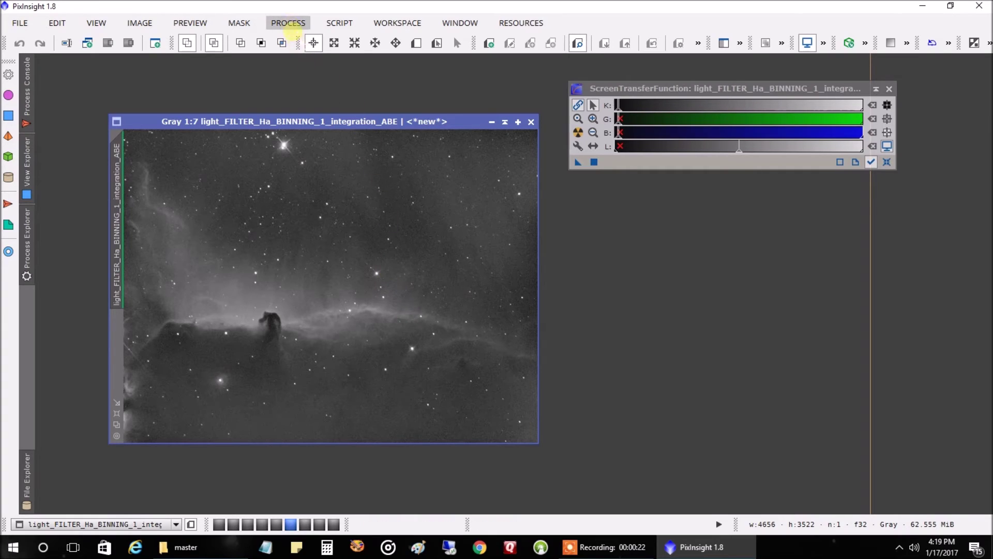
click(288, 22)
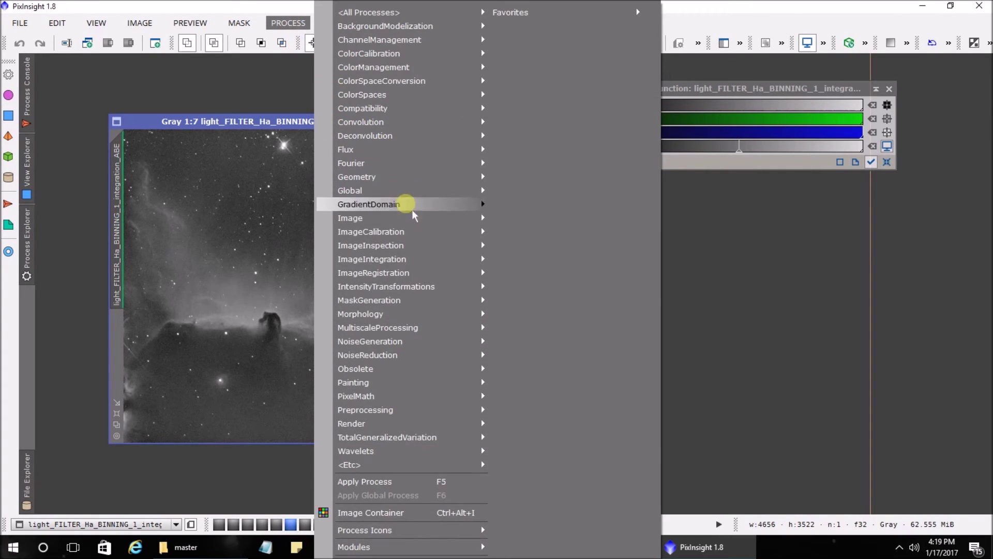
mouse_move(427, 292)
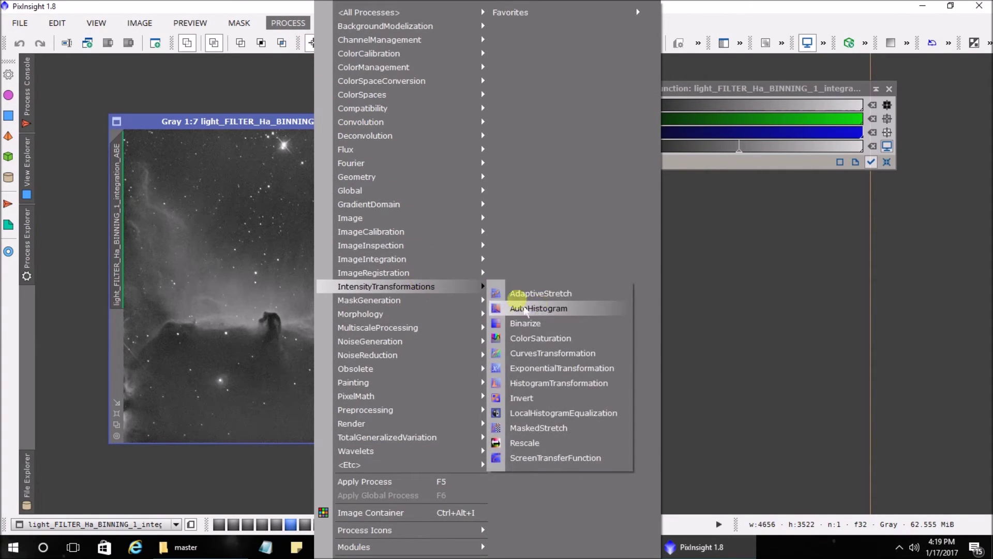
click(563, 392)
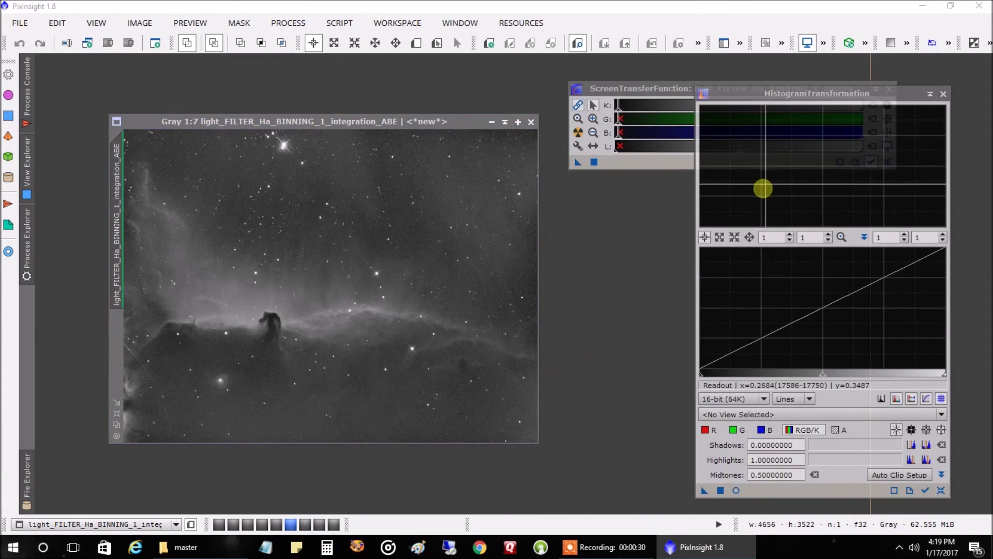
drag(689, 102, 468, 86)
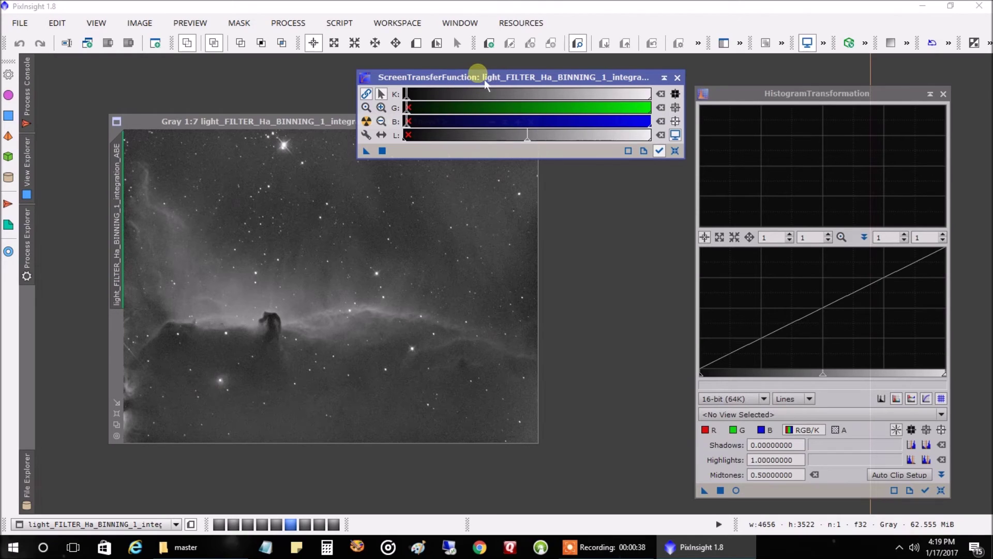
click(735, 490)
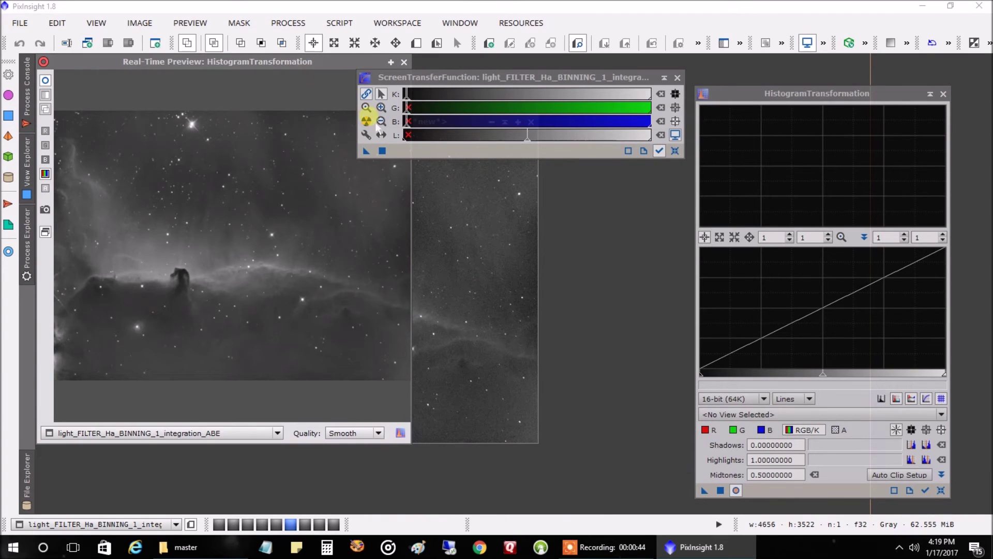
- Transfer the screen stretch settings from ScreenTransferFunction into HistogramTransformation and apply them to the ABE image
drag(476, 78, 585, 94)
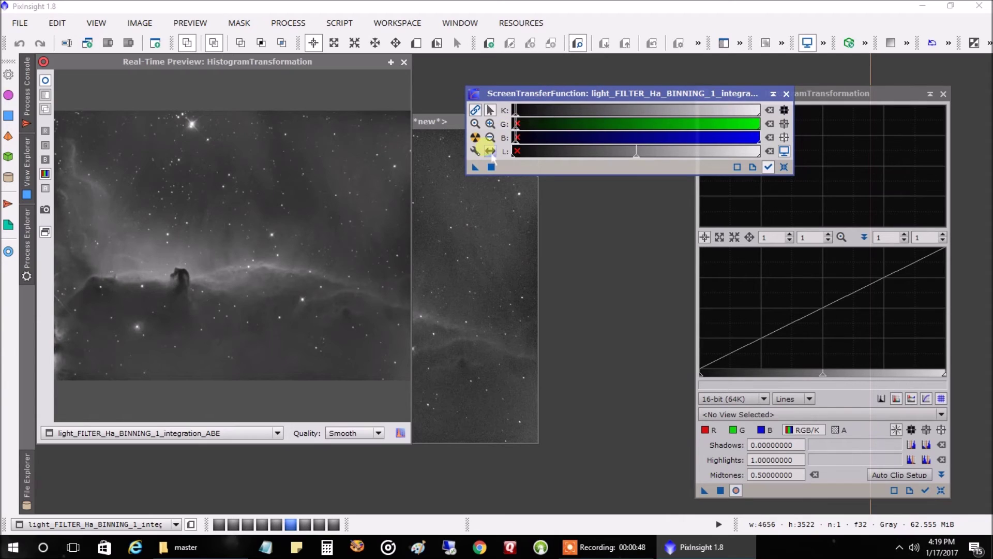
drag(476, 167, 781, 491)
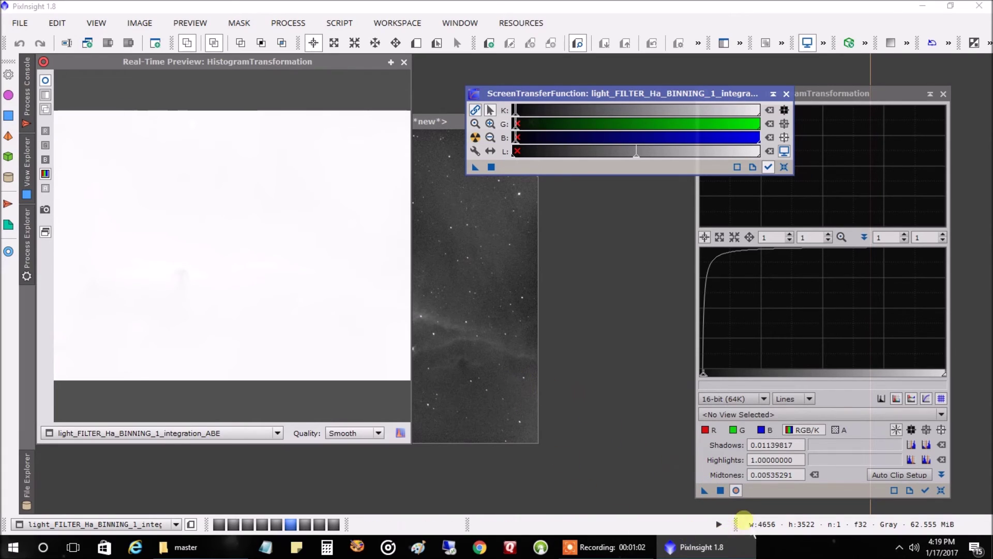
click(721, 491)
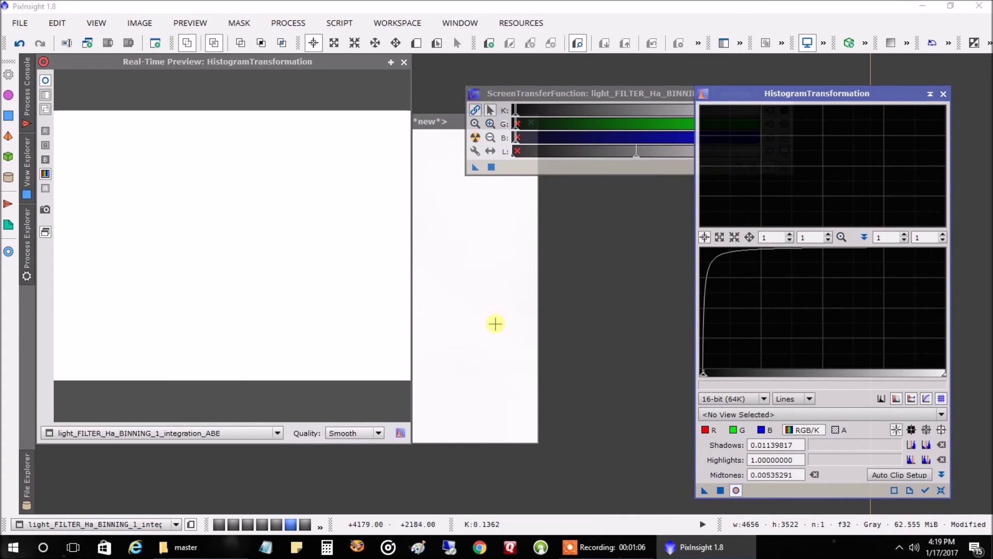
- Reset the screen stretch on the ABE image and close the real-time preview, HistogramTransformation and ScreenTransferFunction
drag(611, 94, 506, 116)
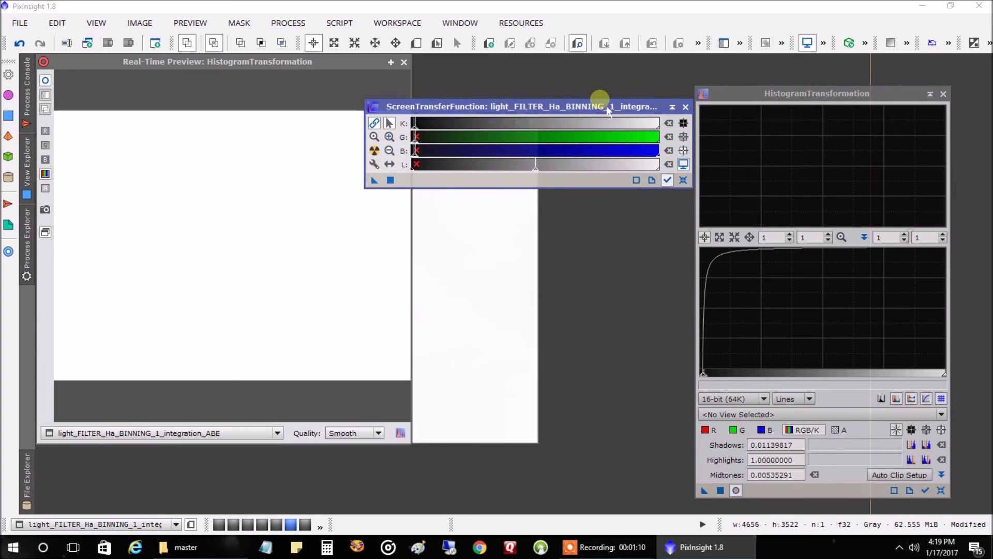
click(683, 179)
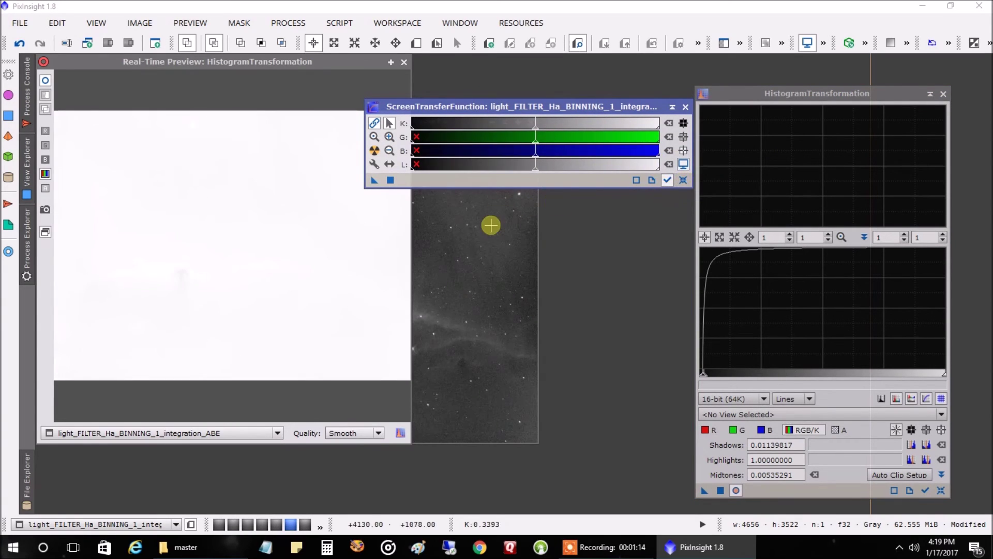
click(404, 61)
drag(470, 109, 513, 113)
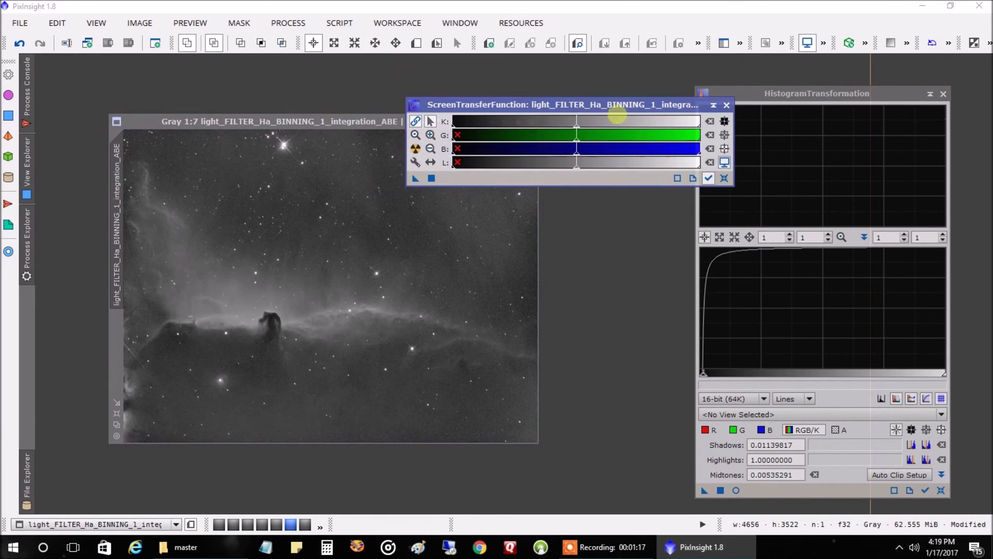
click(949, 96)
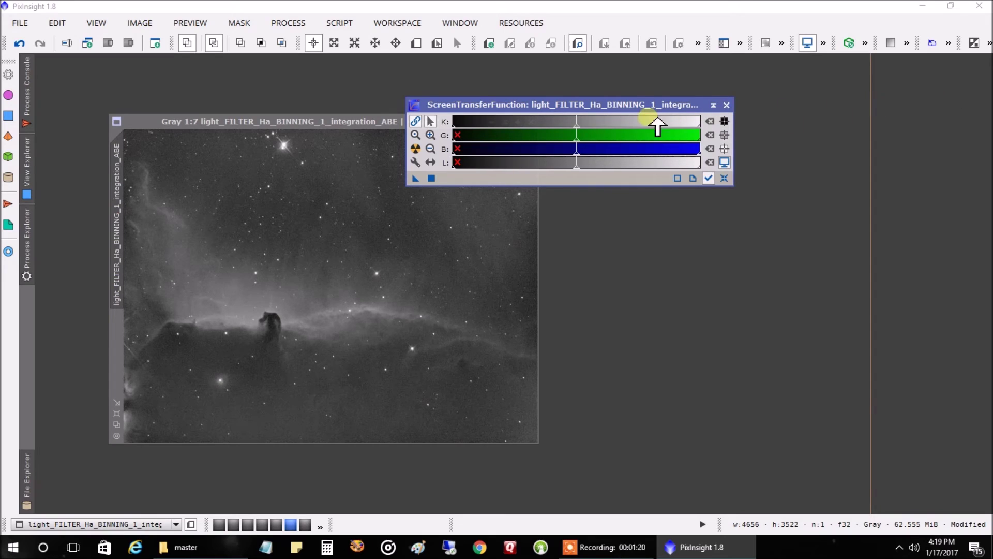
drag(644, 106, 794, 101)
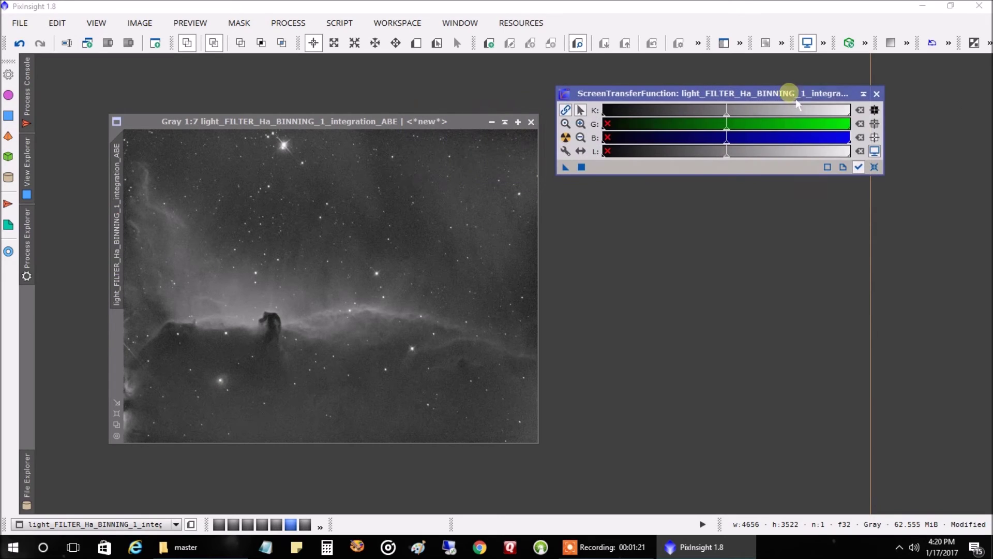
click(876, 92)
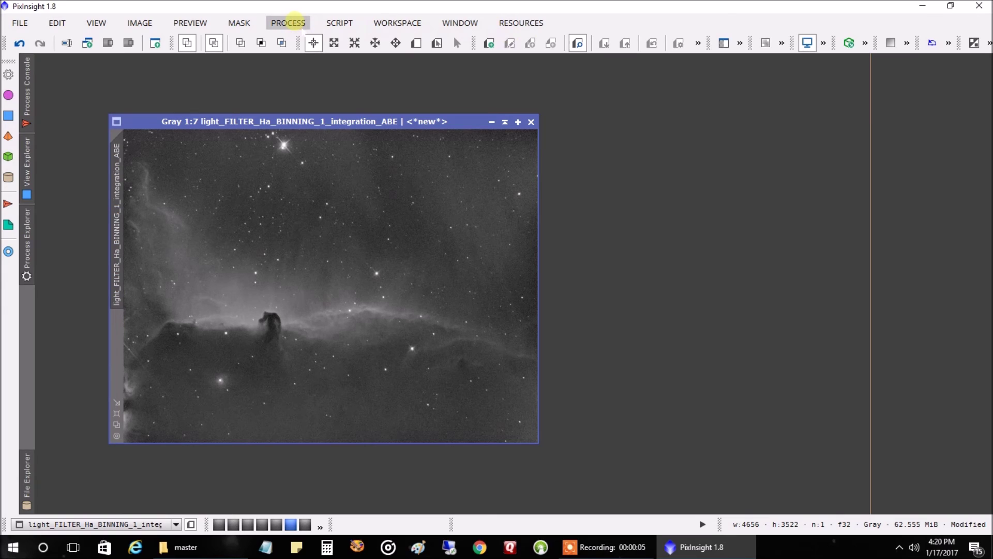
- Open CurvesTransformation with a real-time preview of the ABE image, keeping the preview and the curve both in view
click(289, 23)
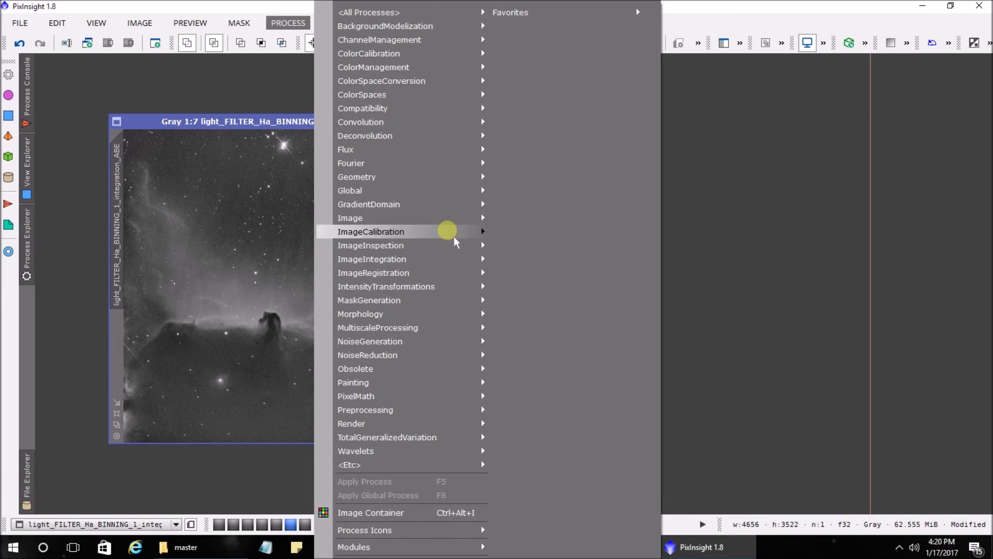
mouse_move(446, 291)
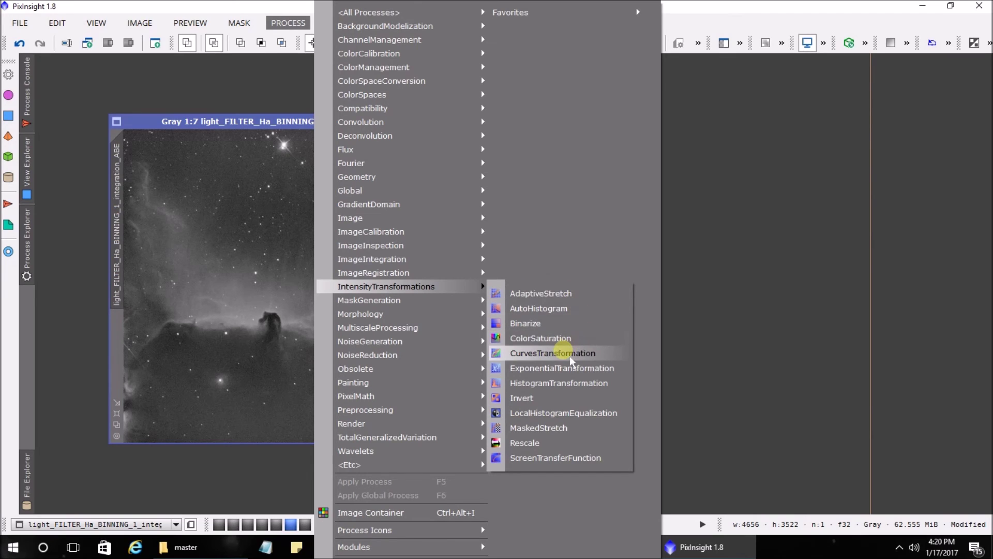
click(553, 353)
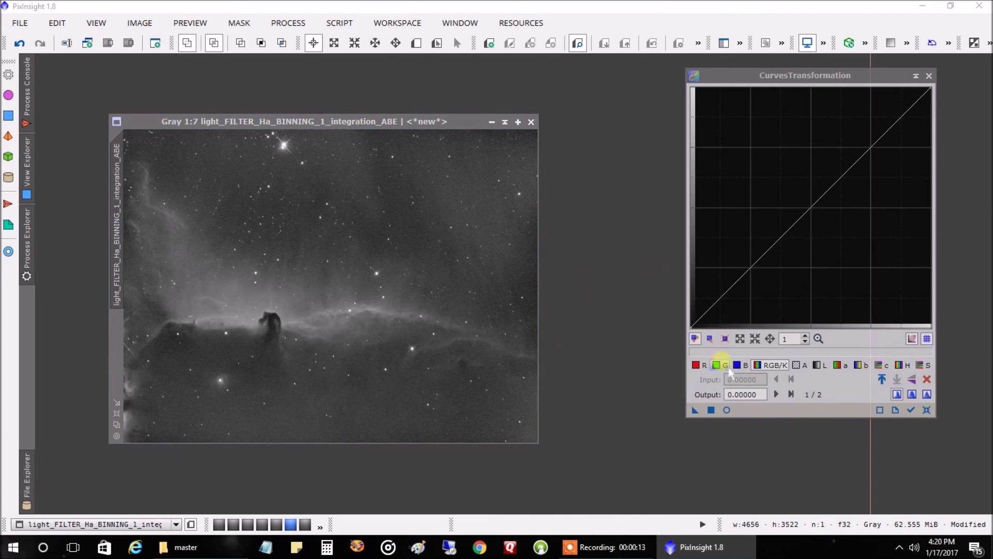
drag(462, 122, 504, 116)
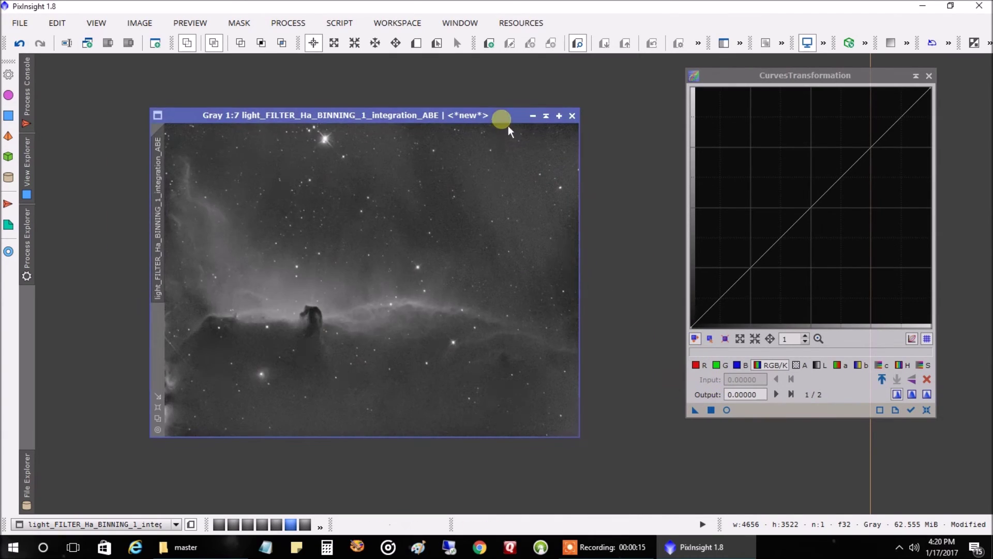
click(729, 414)
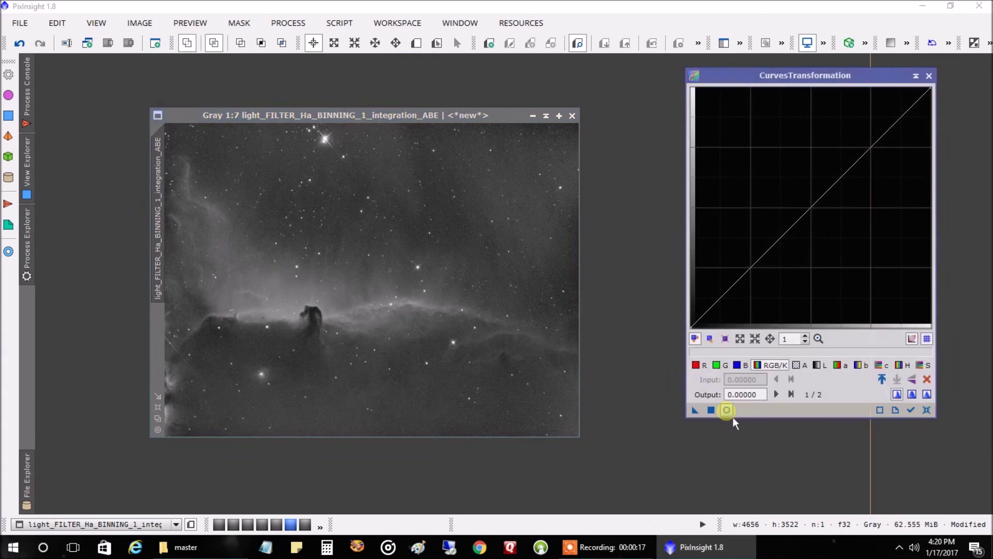
drag(352, 72, 389, 97)
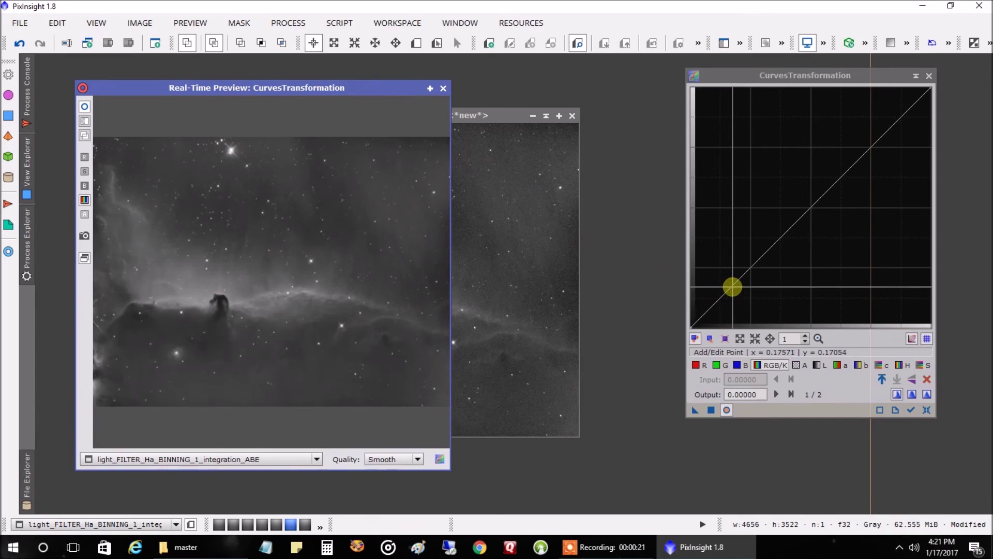
- Shape an RGB/K S-curve with points at about 0.222 input, 0.163 output and 0.486 input, 0.724 output, and apply it to the ABE image
click(735, 285)
drag(734, 285, 744, 288)
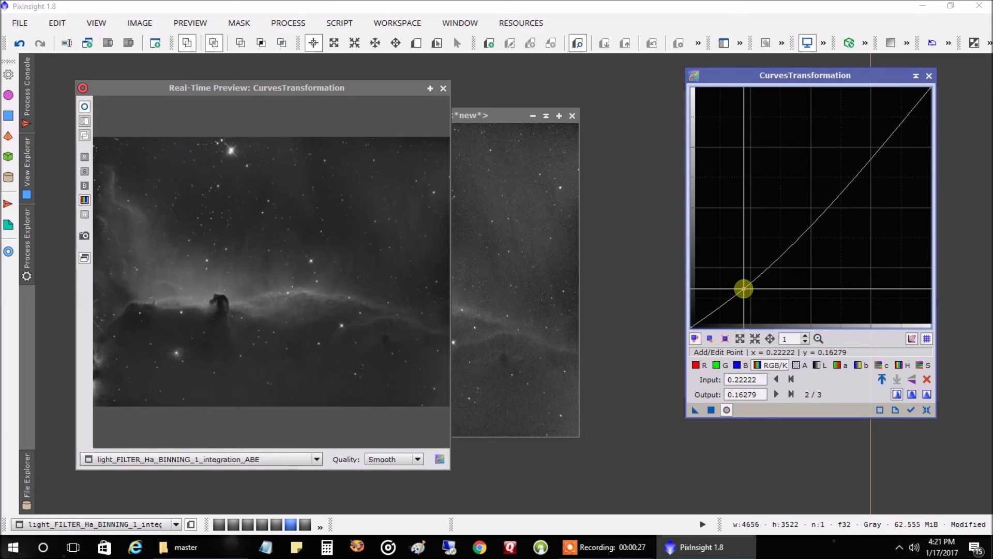
drag(841, 211, 807, 156)
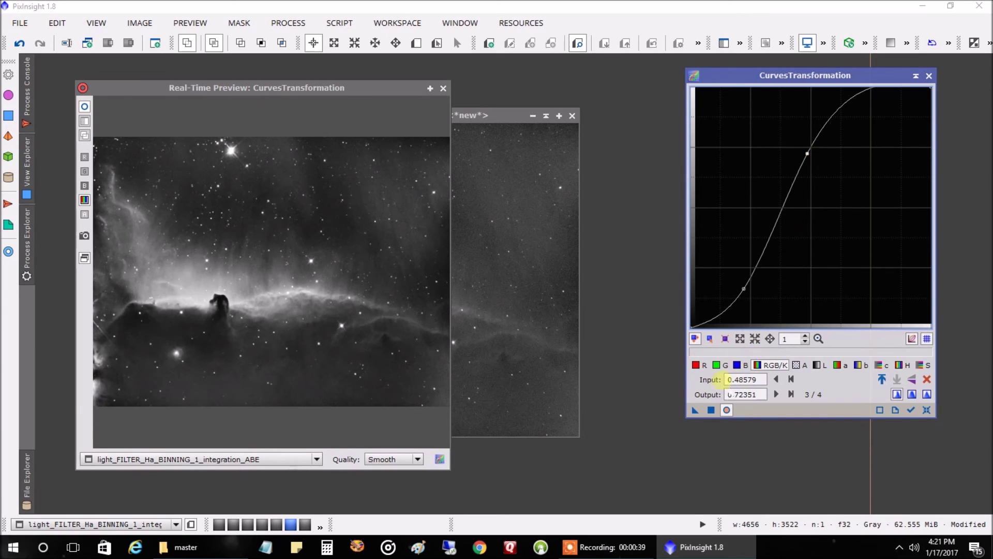
click(711, 409)
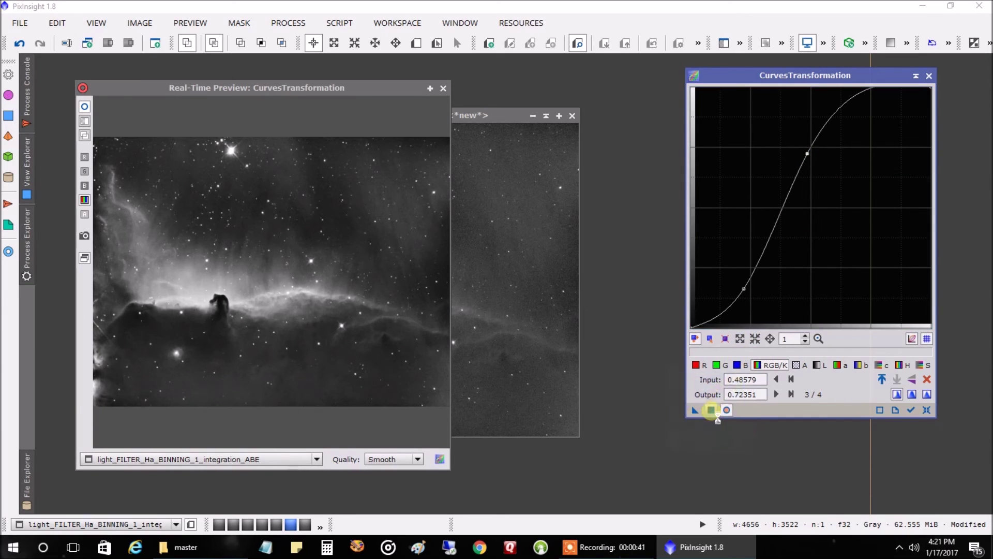
- Close the real-time preview and CurvesTransformation, and examine the nebula detail around the Horsehead in the ABE image
click(443, 88)
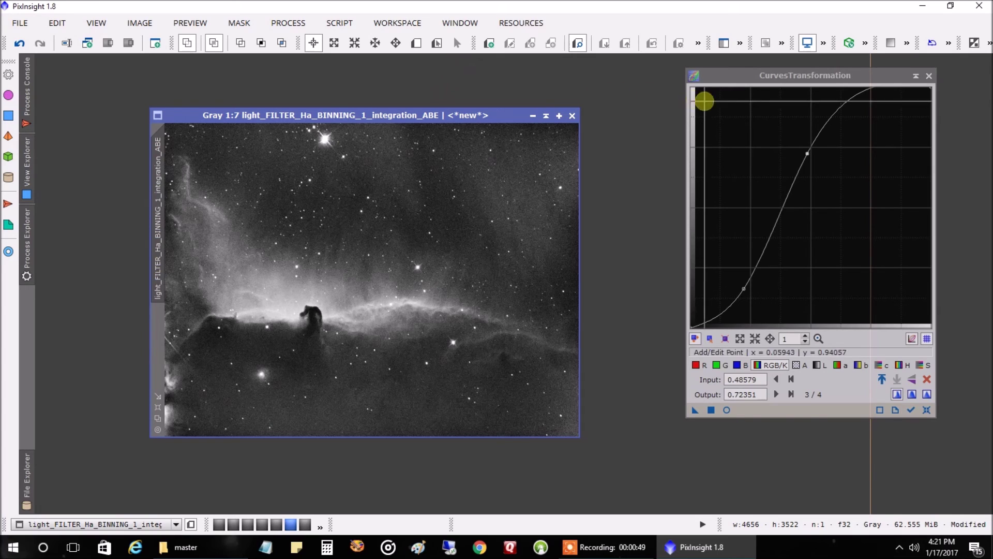
click(929, 76)
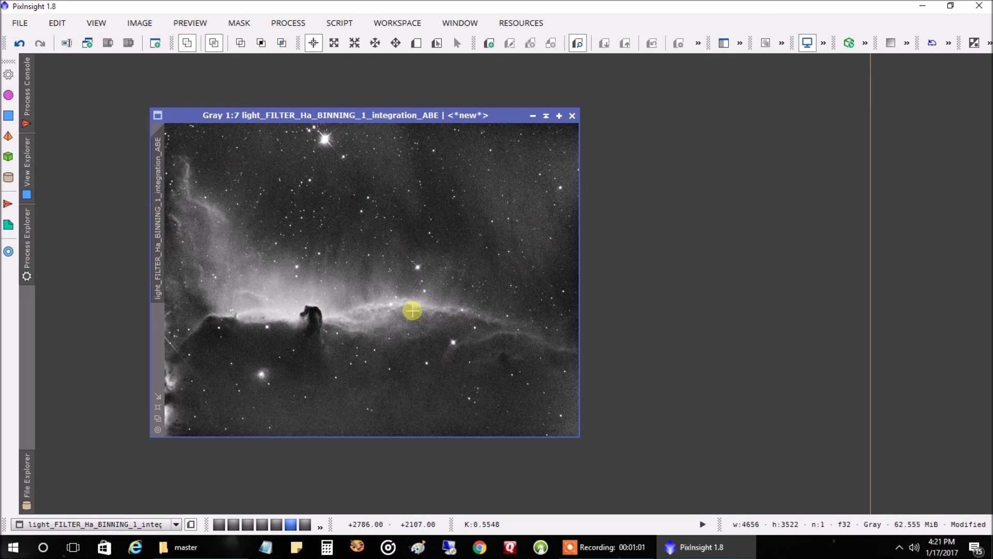
scroll(419, 320, up, 2)
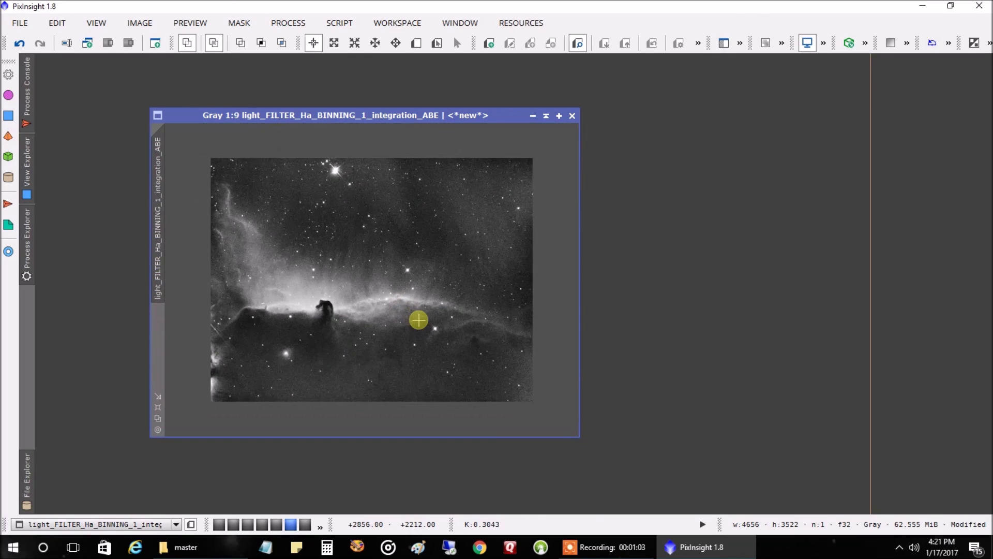
scroll(412, 309, up, 2)
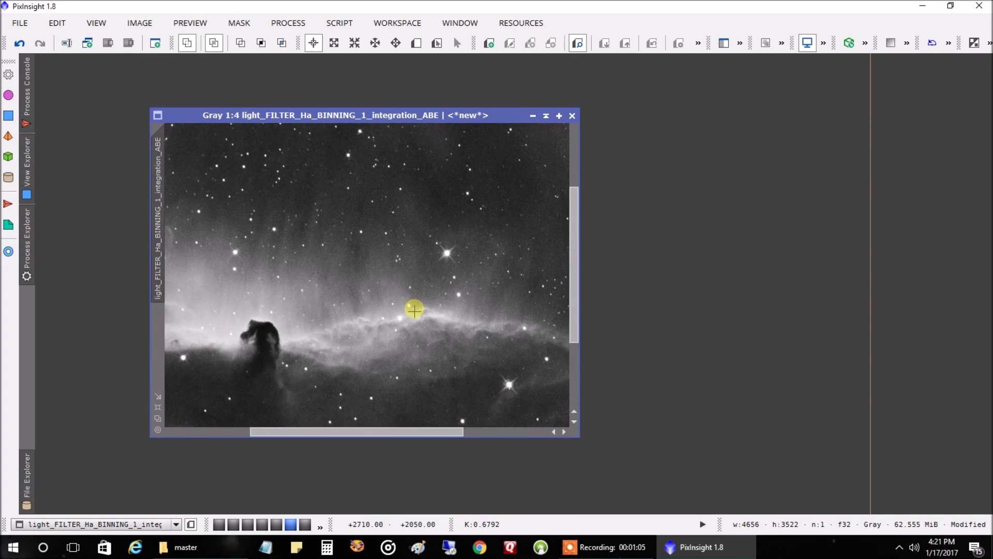
- Open the TGVDenoise noise reduction process with the whole ABE image in view, and place its window over the image's edge
scroll(414, 311, down, 2)
scroll(413, 310, down, 2)
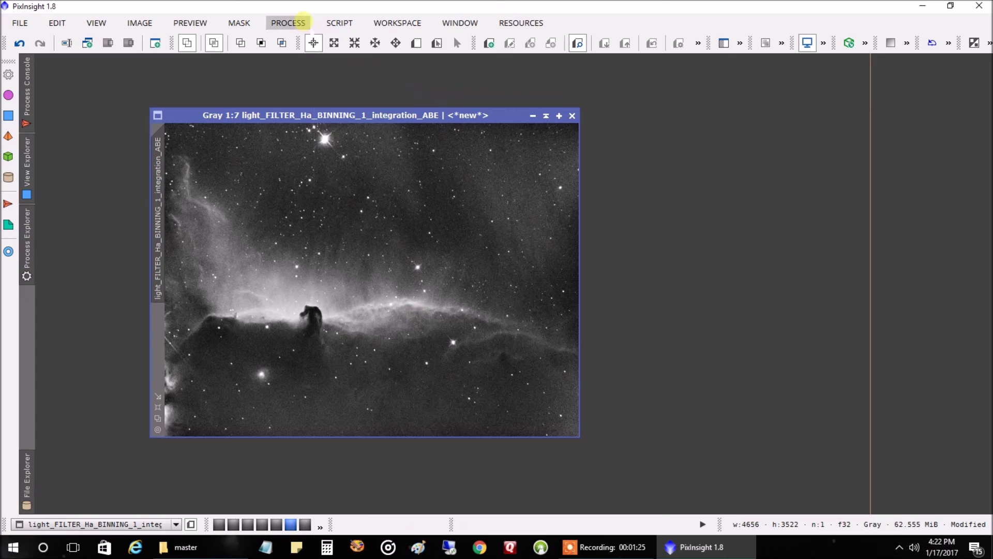
click(288, 23)
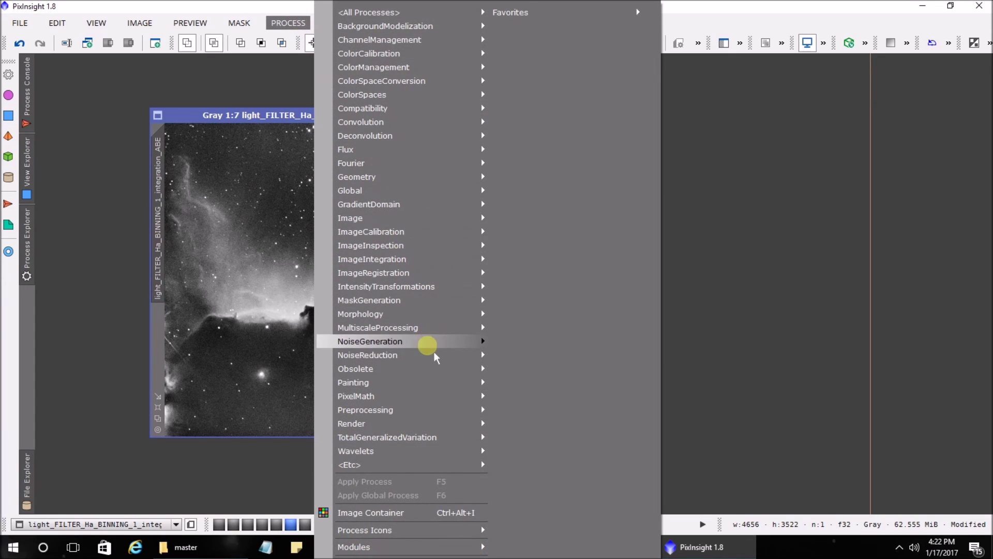
mouse_move(433, 359)
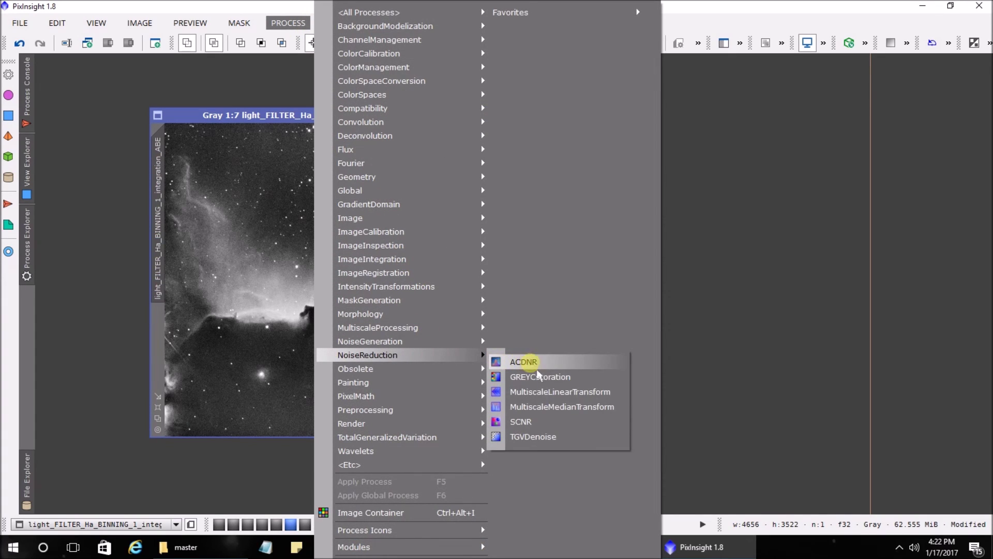
click(563, 446)
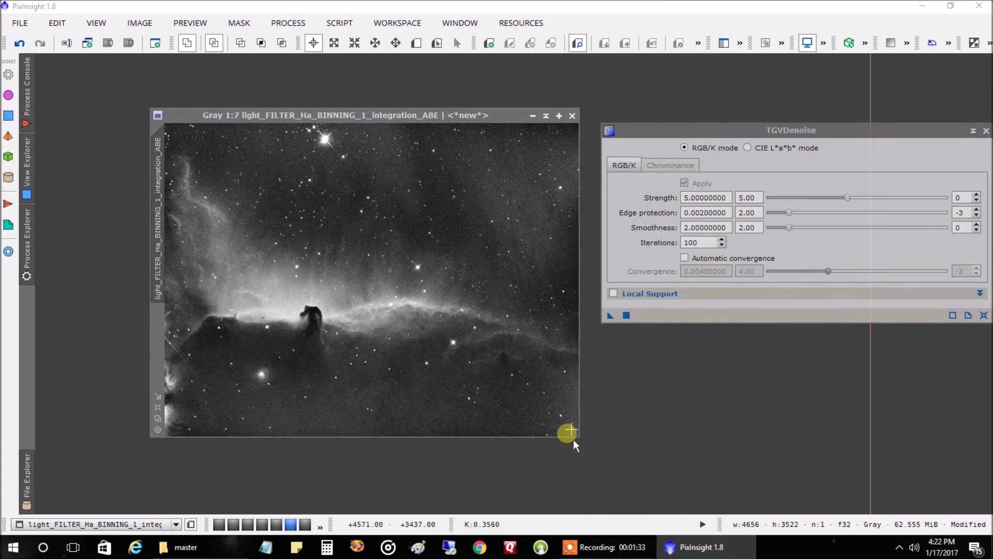
drag(707, 136, 635, 118)
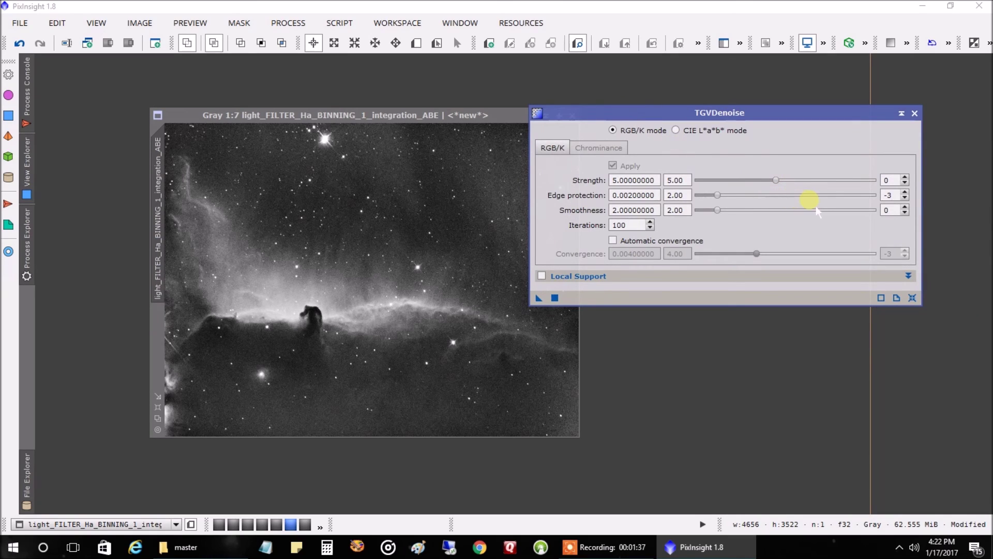
- Set TGVDenoise to edge protection 0.013, strength 7 and 300 iterations, apply it to the ABE image, and close the process
click(905, 192)
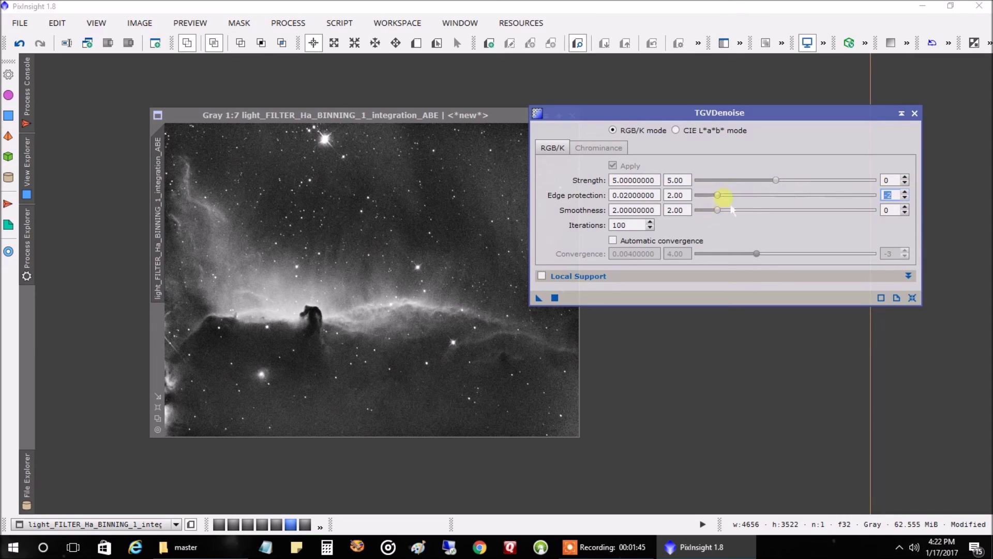
mouse_move(717, 195)
mouse_down()
mouse_move(699, 194)
mouse_move(711, 195)
mouse_up()
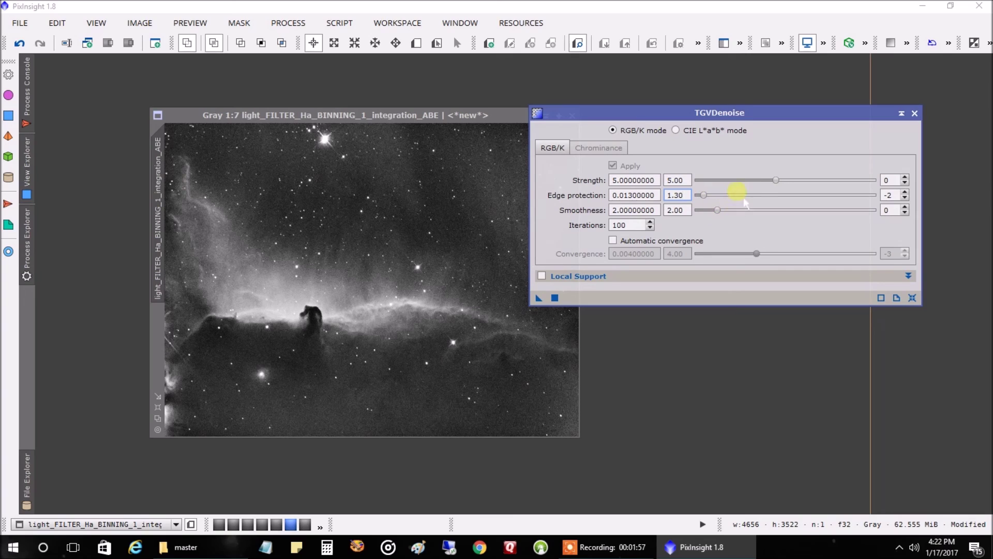
drag(776, 180, 815, 180)
drag(631, 226, 582, 225)
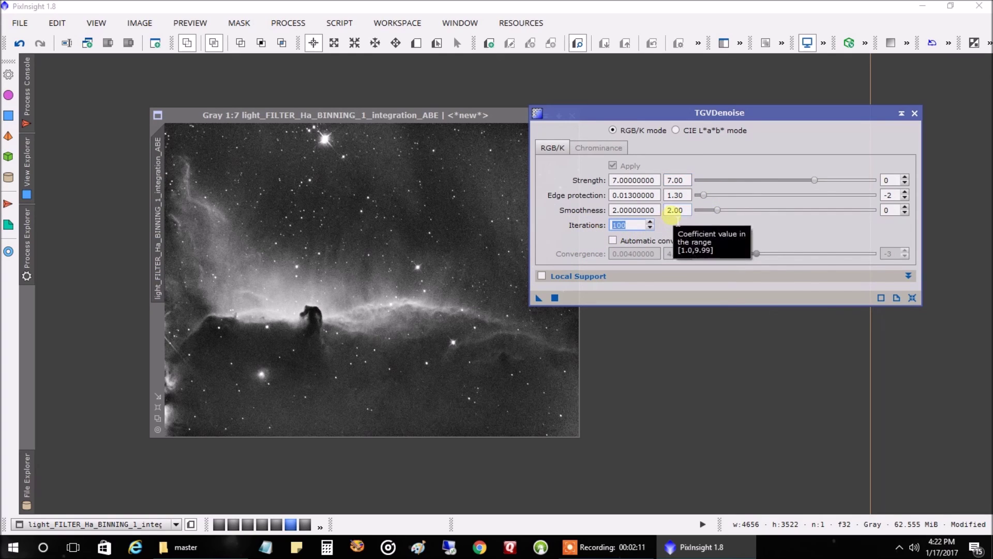
text(300)
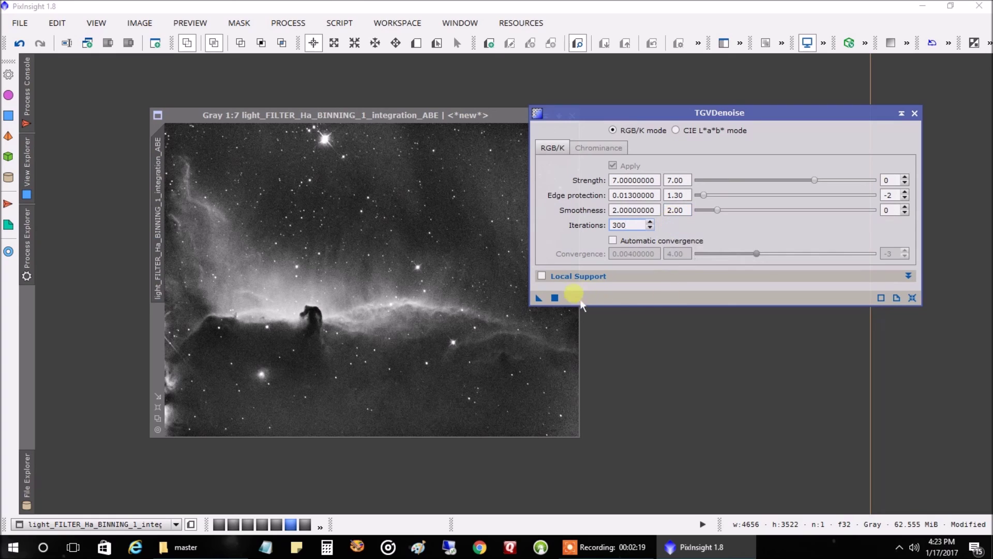
click(556, 299)
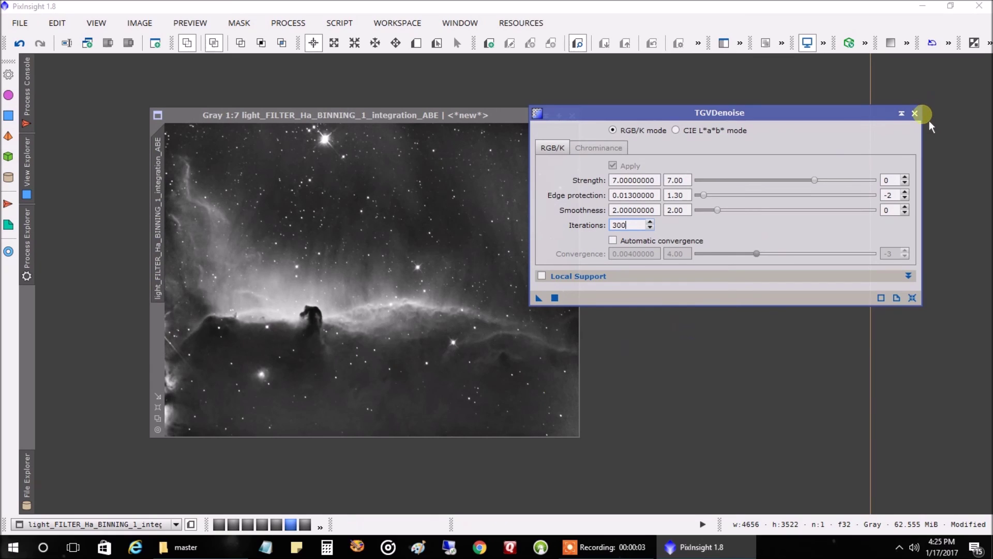
click(915, 114)
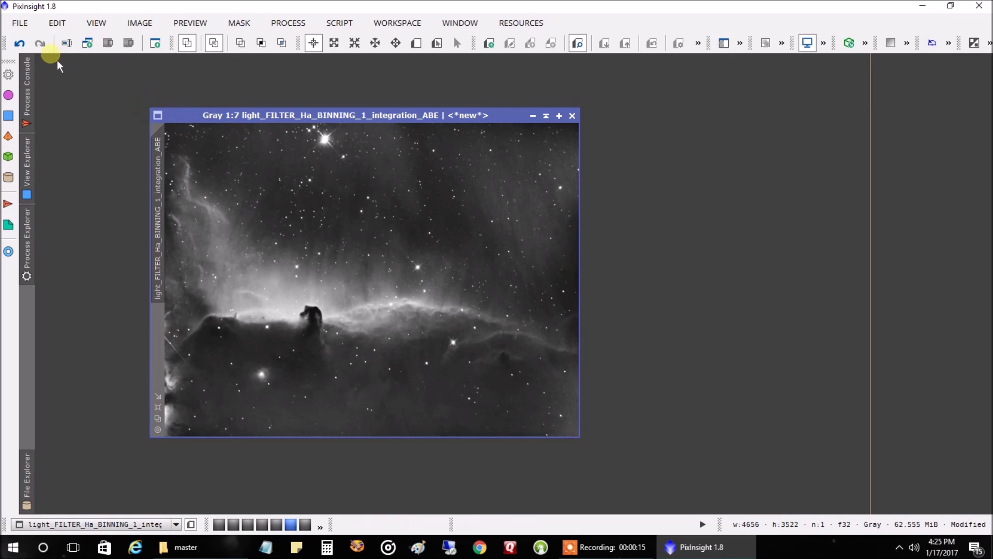
- Compare the enlarged ABE image before and after noise reduction by undoing and redoing the TGVDenoise result
click(21, 44)
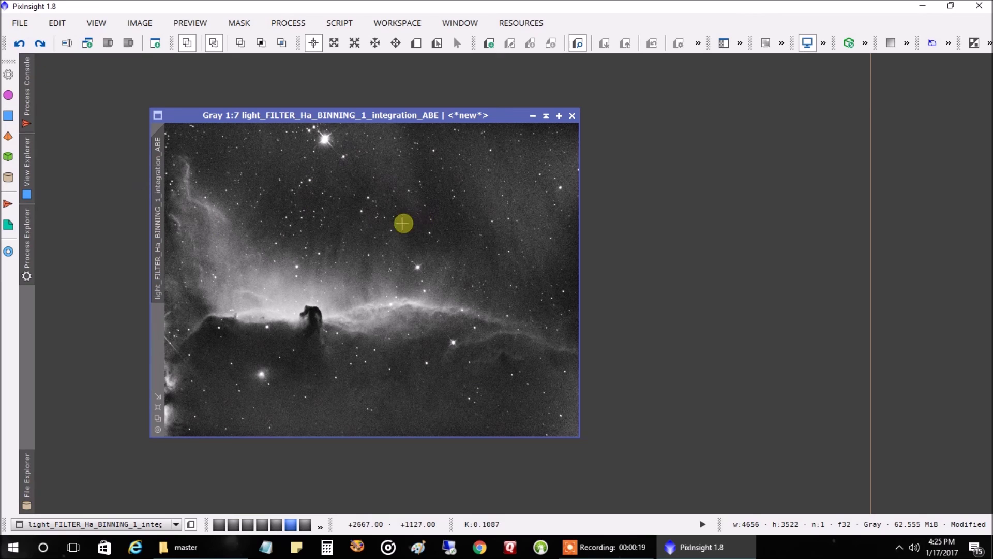
click(158, 407)
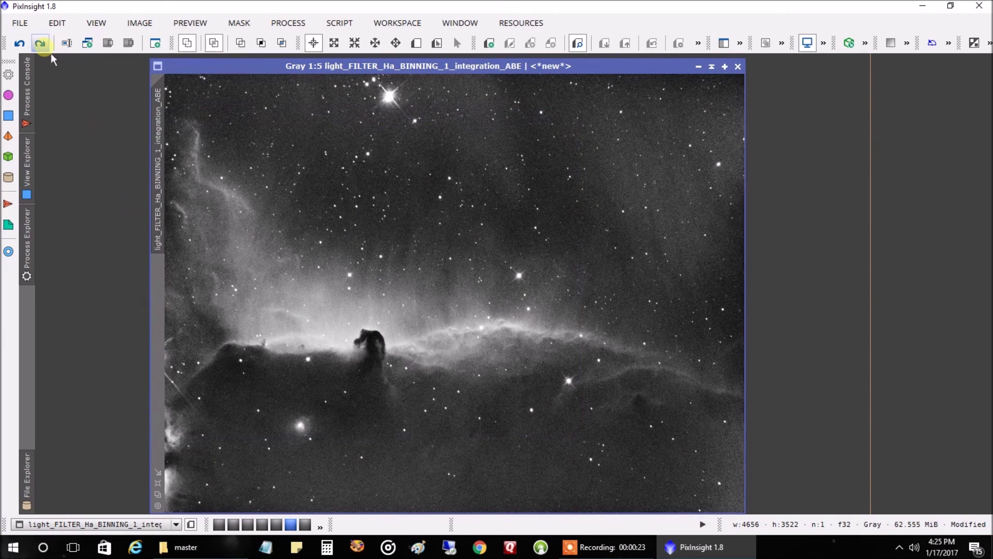
click(43, 52)
click(21, 44)
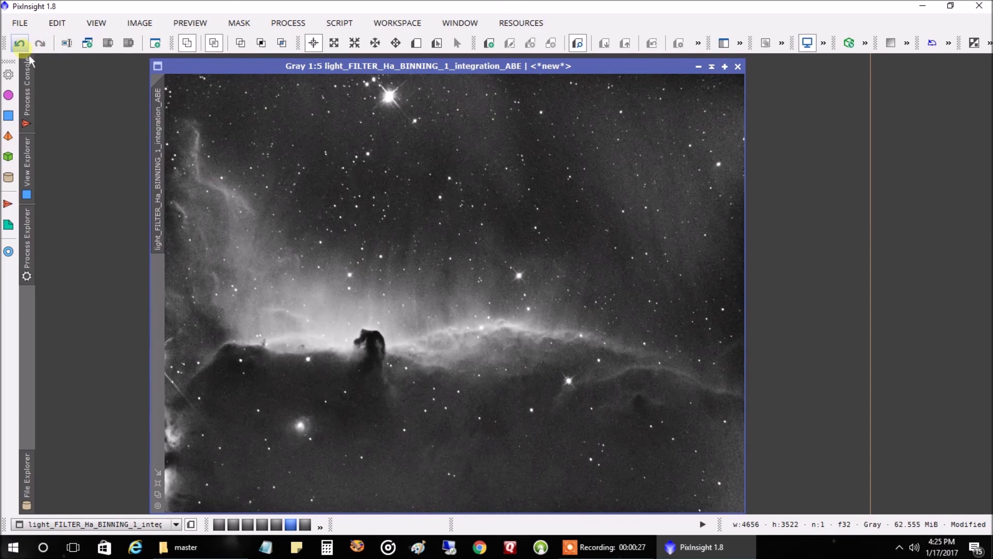